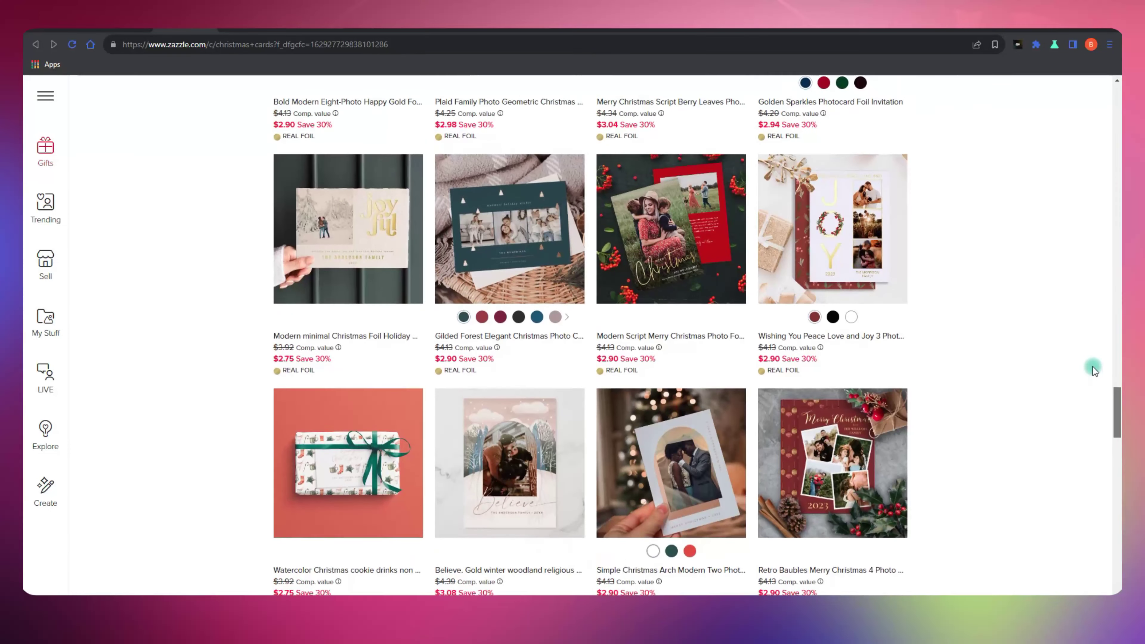
# Scroll up and down through the Christmas card results showing real-foil designs at 30% off
pyautogui.scroll(6, 1095, 370)
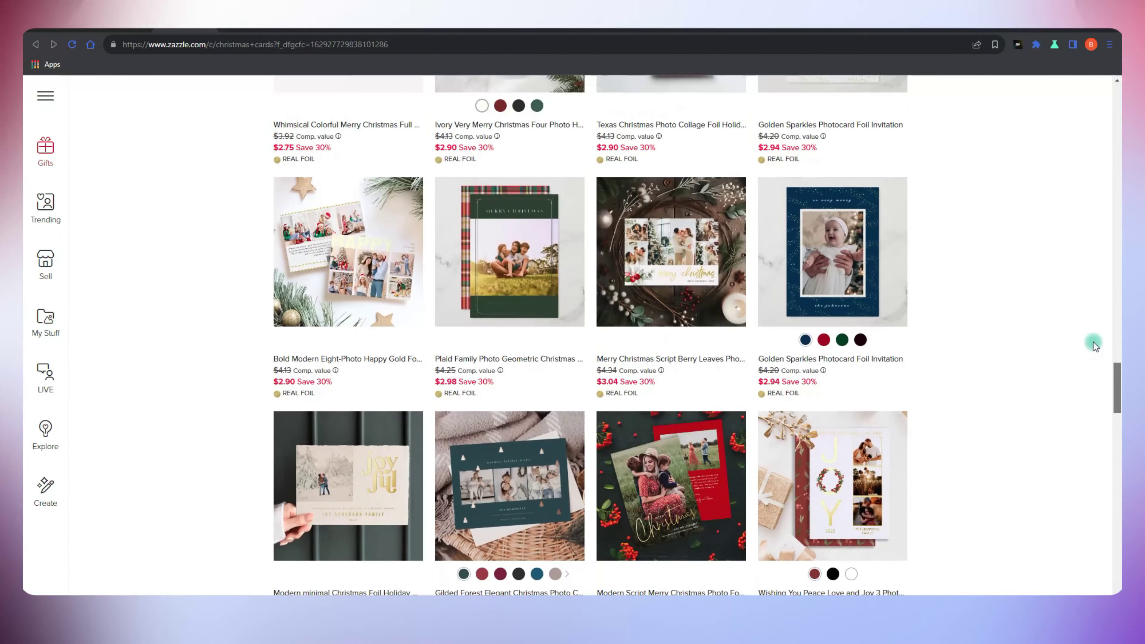
pyautogui.scroll(7, 1096, 347)
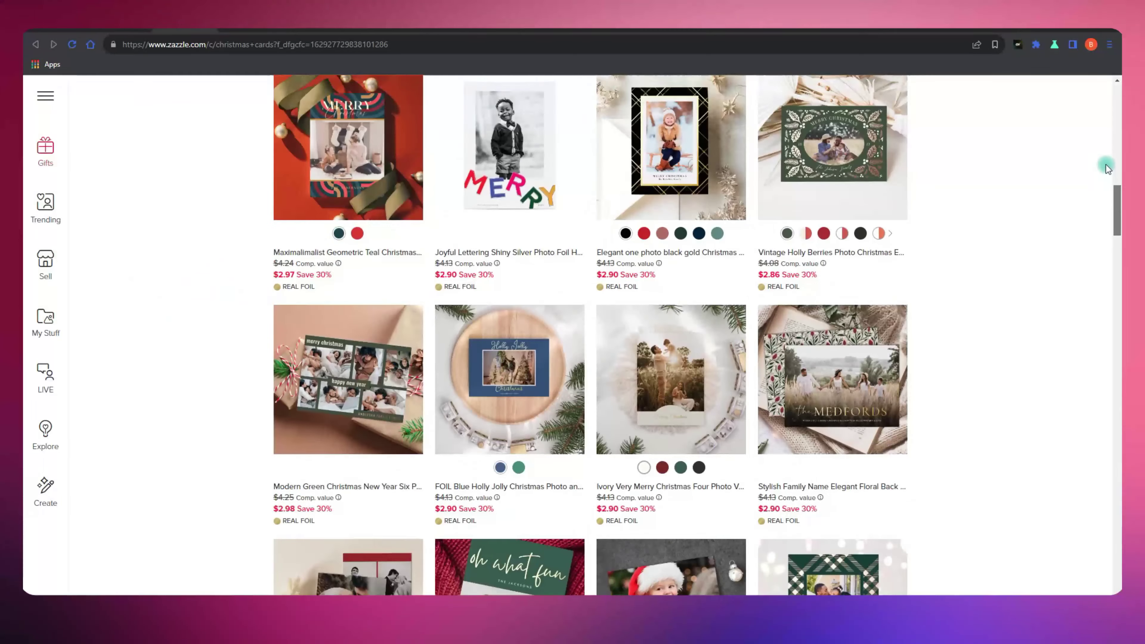
pyautogui.scroll(3, 1109, 152)
pyautogui.scroll(9, 1110, 121)
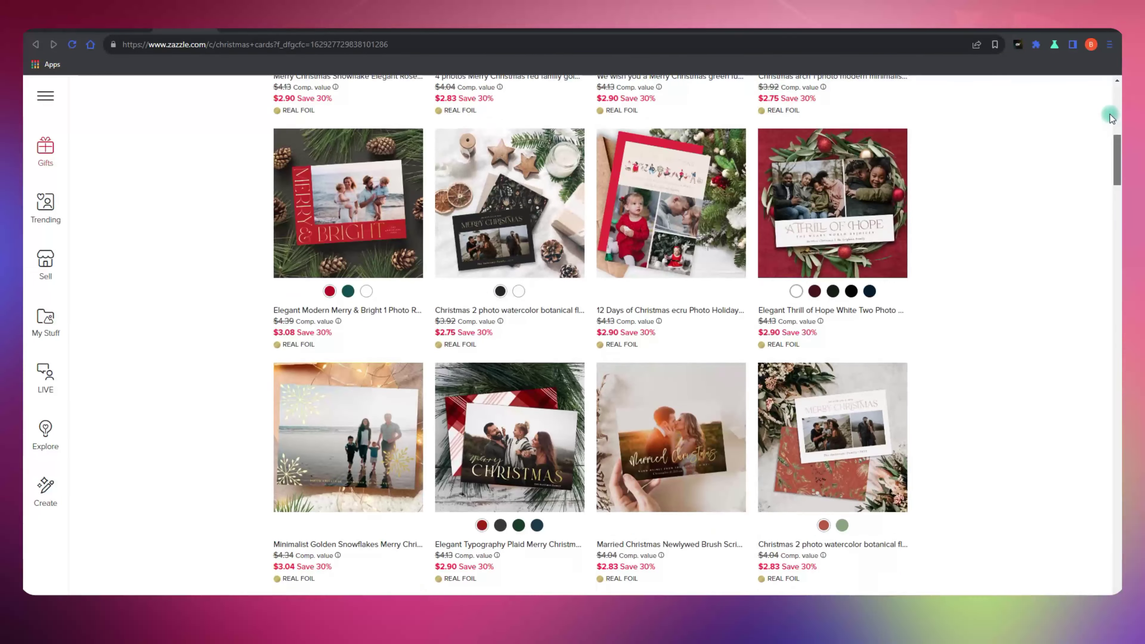
pyautogui.scroll(5, 1110, 84)
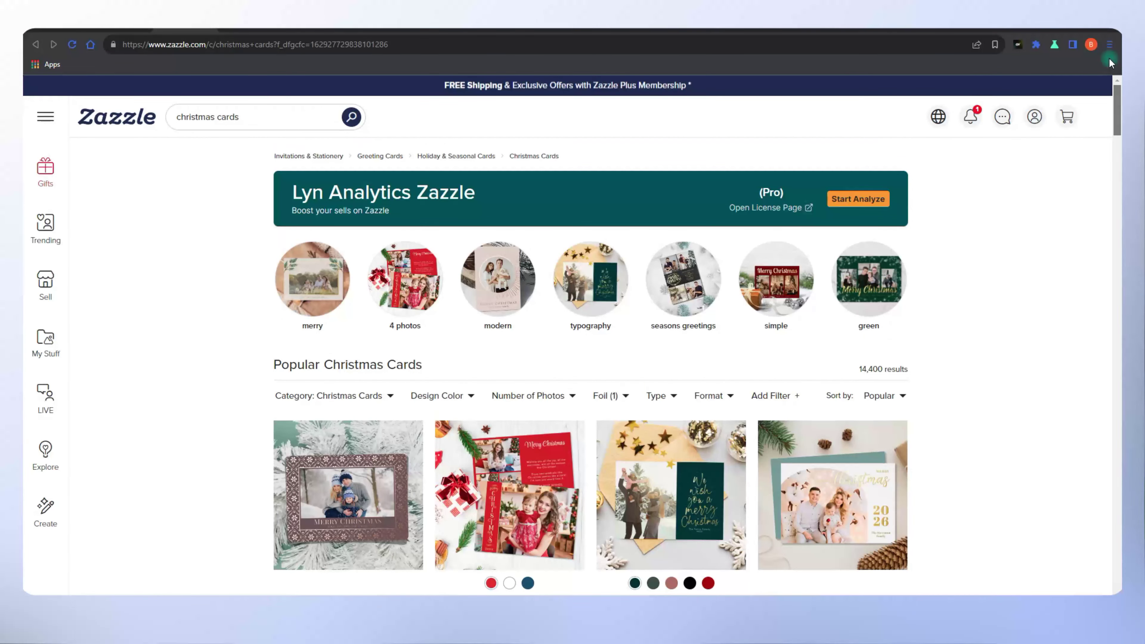
pyautogui.scroll(-3, 1076, 211)
pyautogui.scroll(-7, 1075, 212)
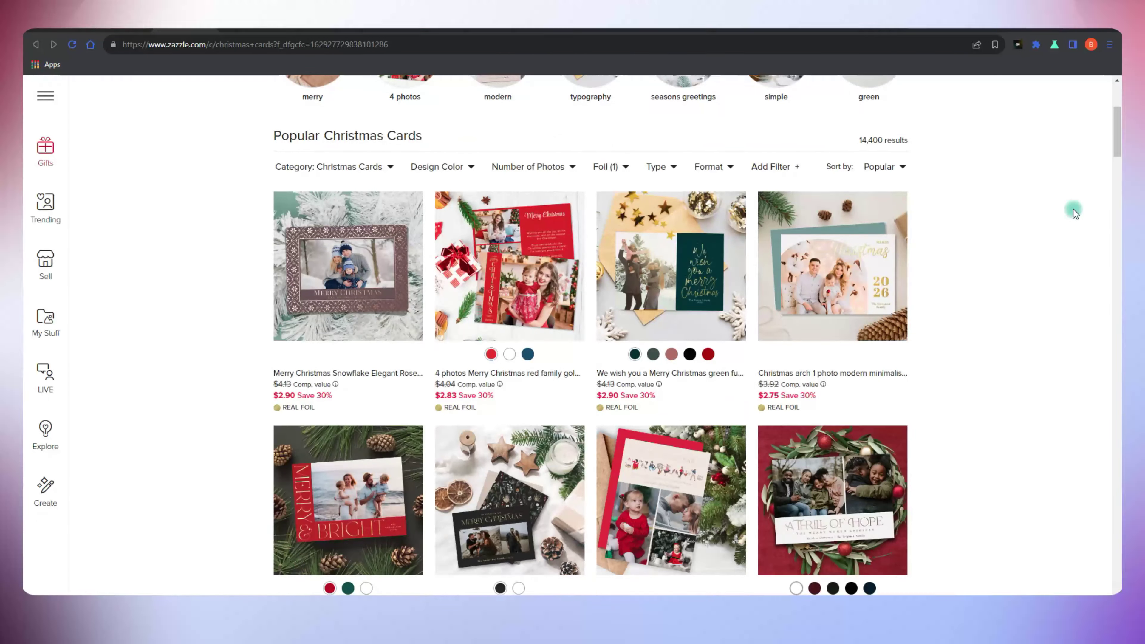
pyautogui.scroll(-10, 1076, 211)
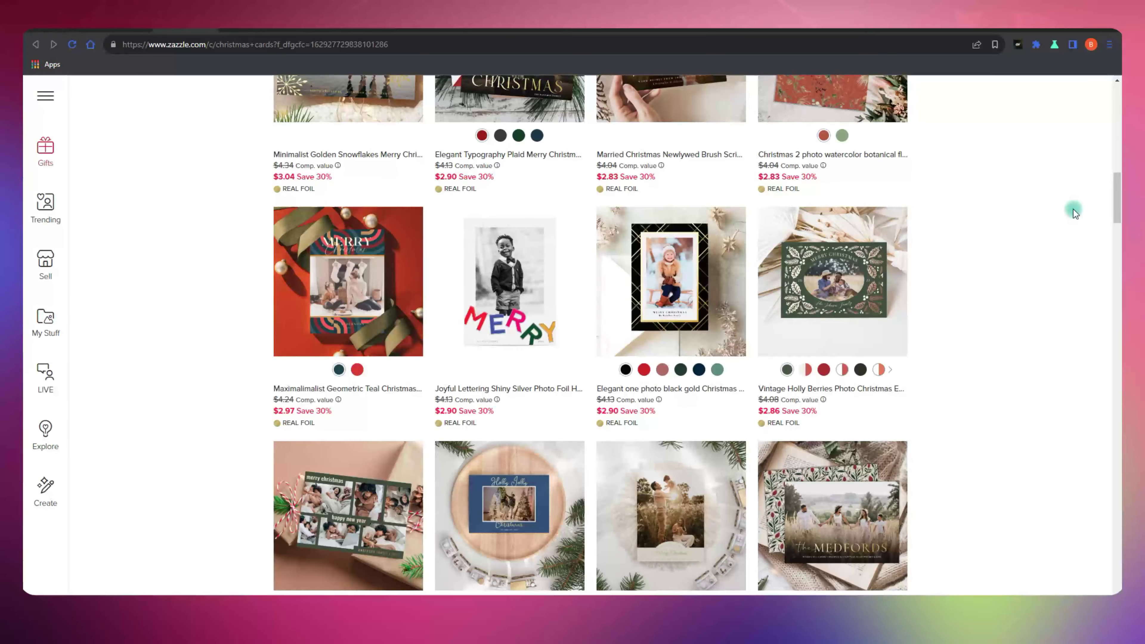
pyautogui.scroll(-7, 1075, 212)
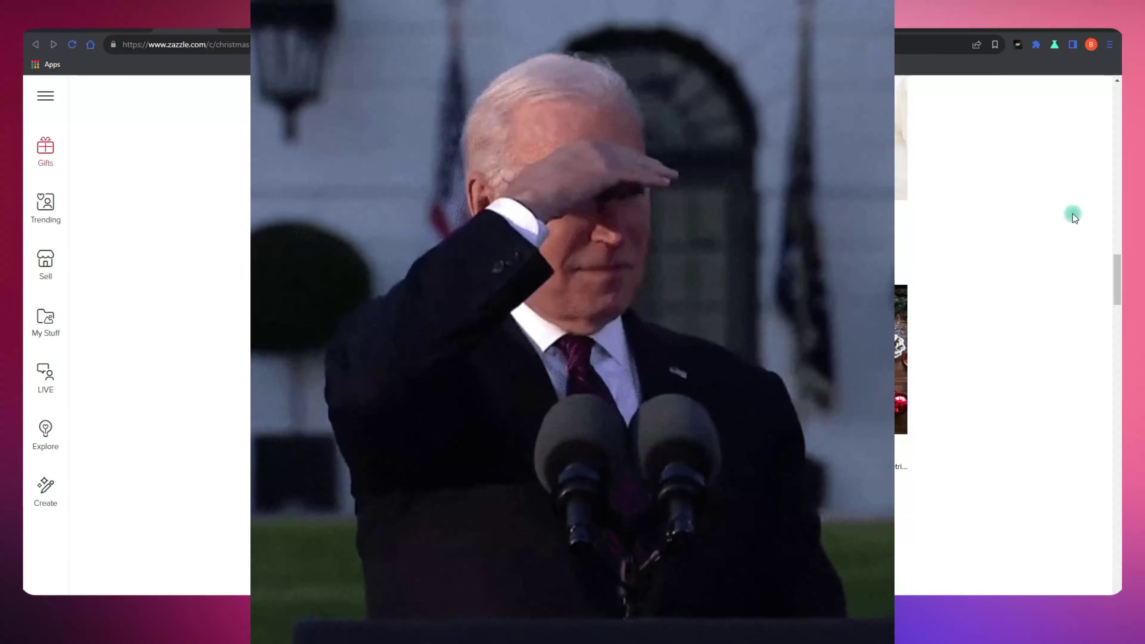
pyautogui.scroll(-4, 1075, 217)
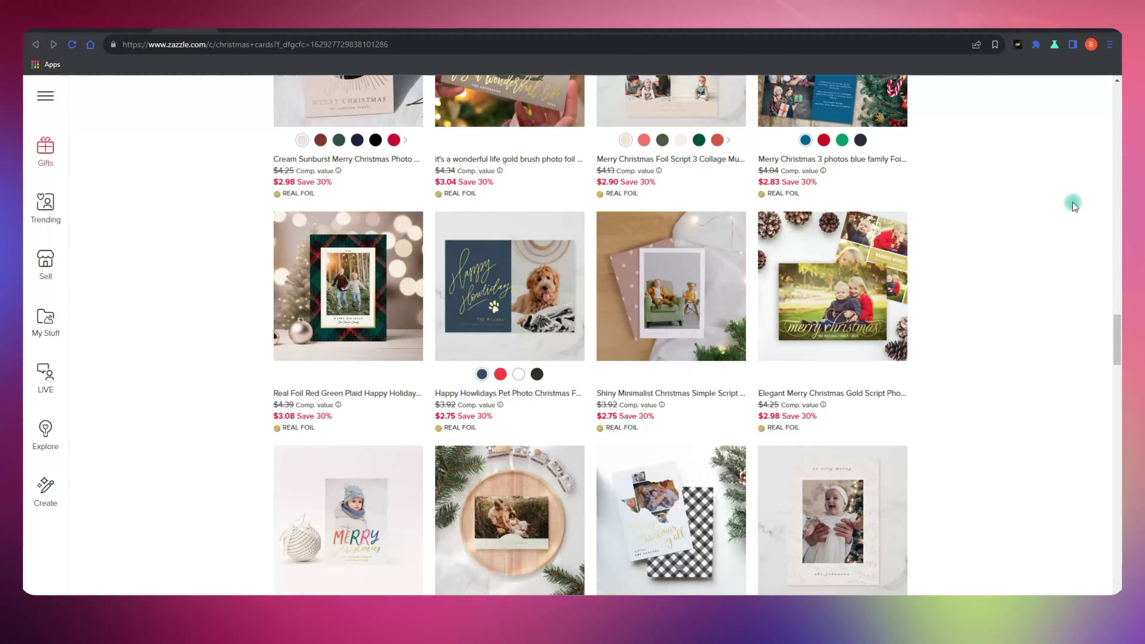
pyautogui.scroll(-10, 1075, 205)
pyautogui.scroll(-20, 1077, 213)
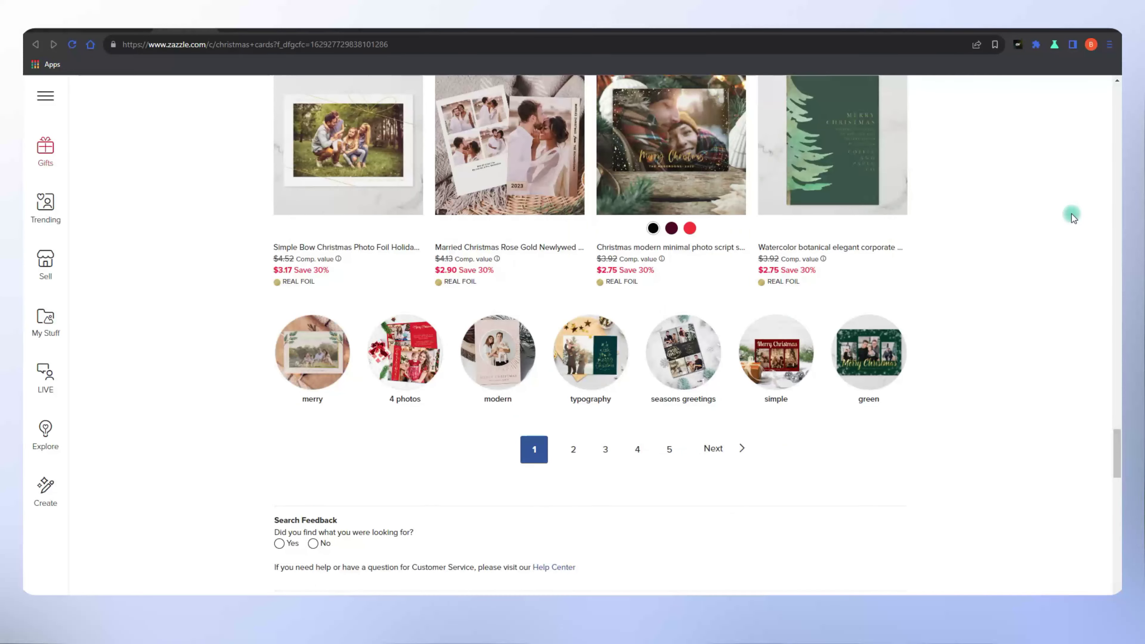
pyautogui.scroll(3, 1073, 218)
pyautogui.scroll(13, 1073, 230)
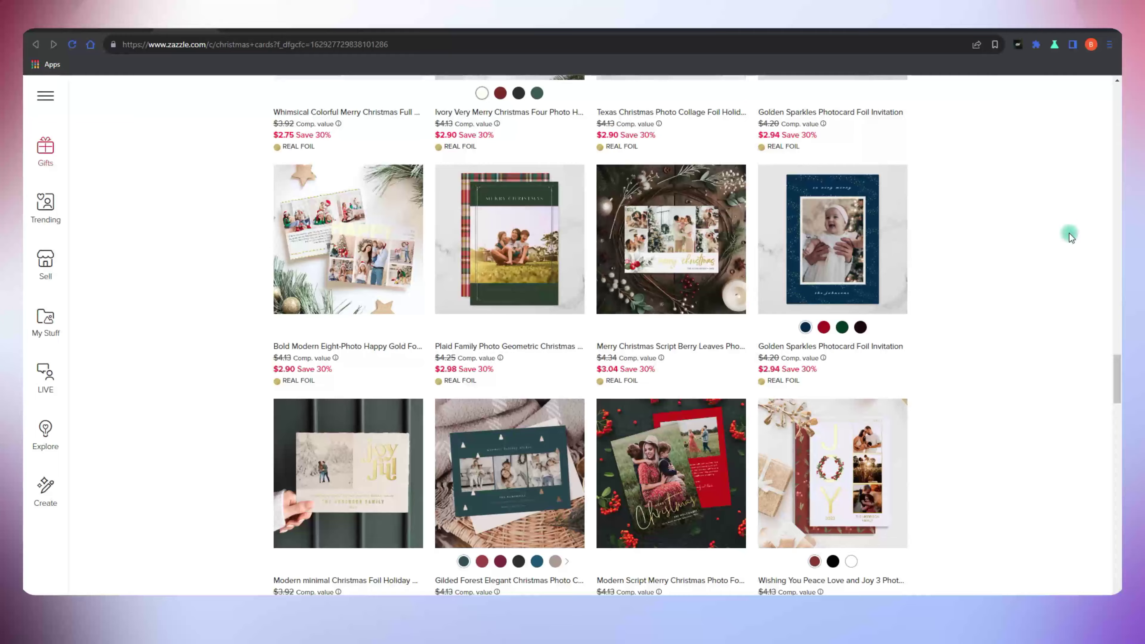
pyautogui.scroll(9, 1072, 237)
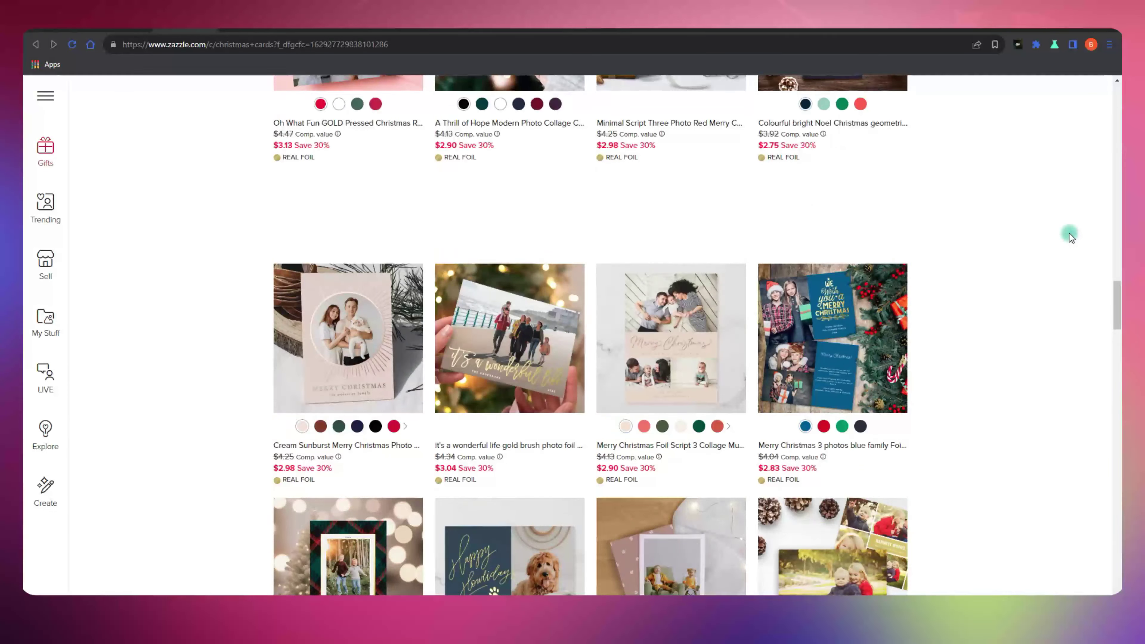
pyautogui.scroll(4, 1072, 237)
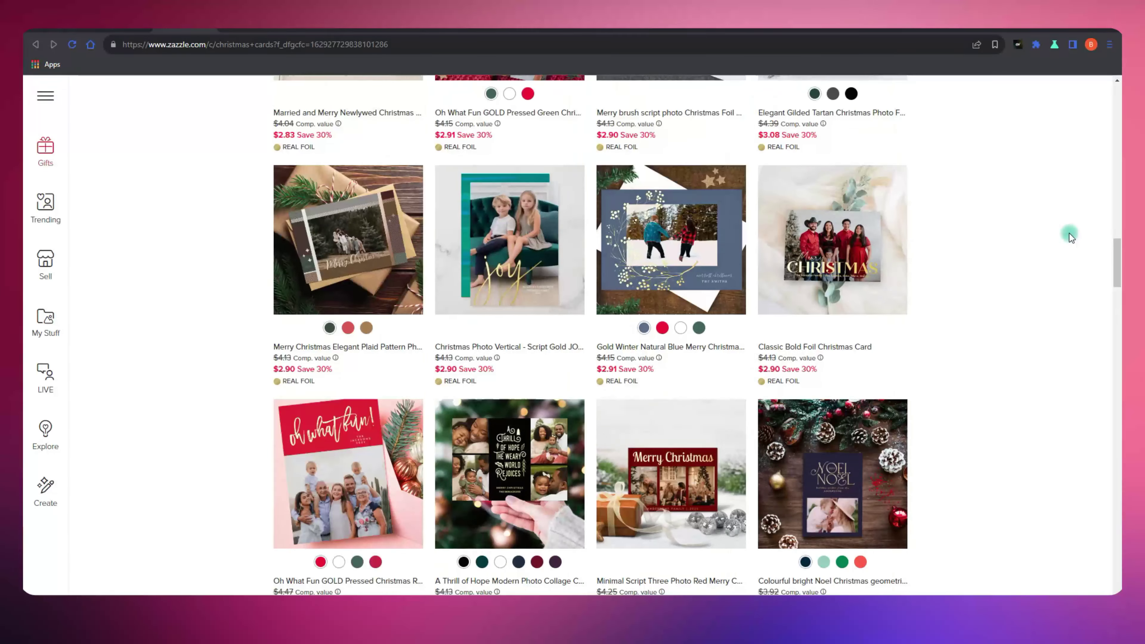
pyautogui.scroll(16, 1072, 236)
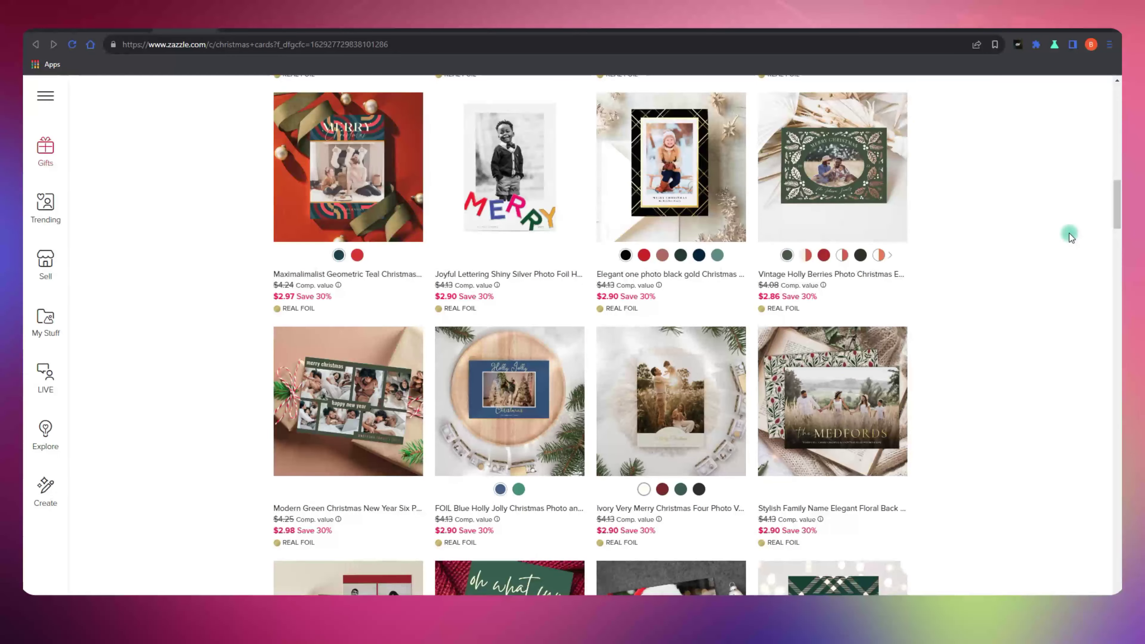
pyautogui.scroll(20, 1072, 237)
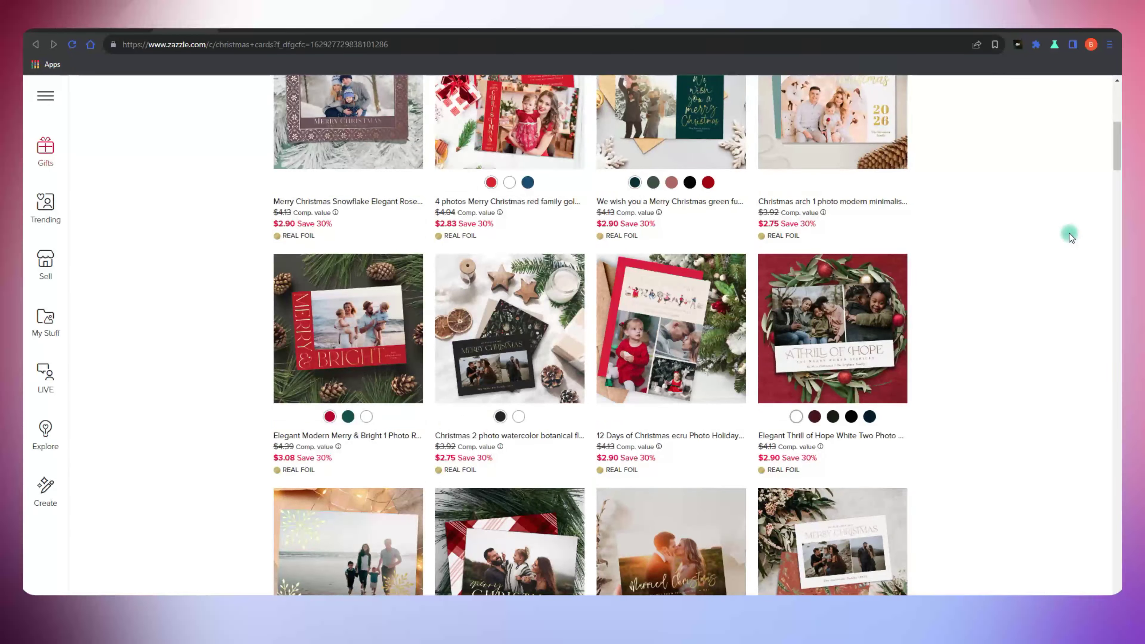
pyautogui.scroll(5, 1073, 237)
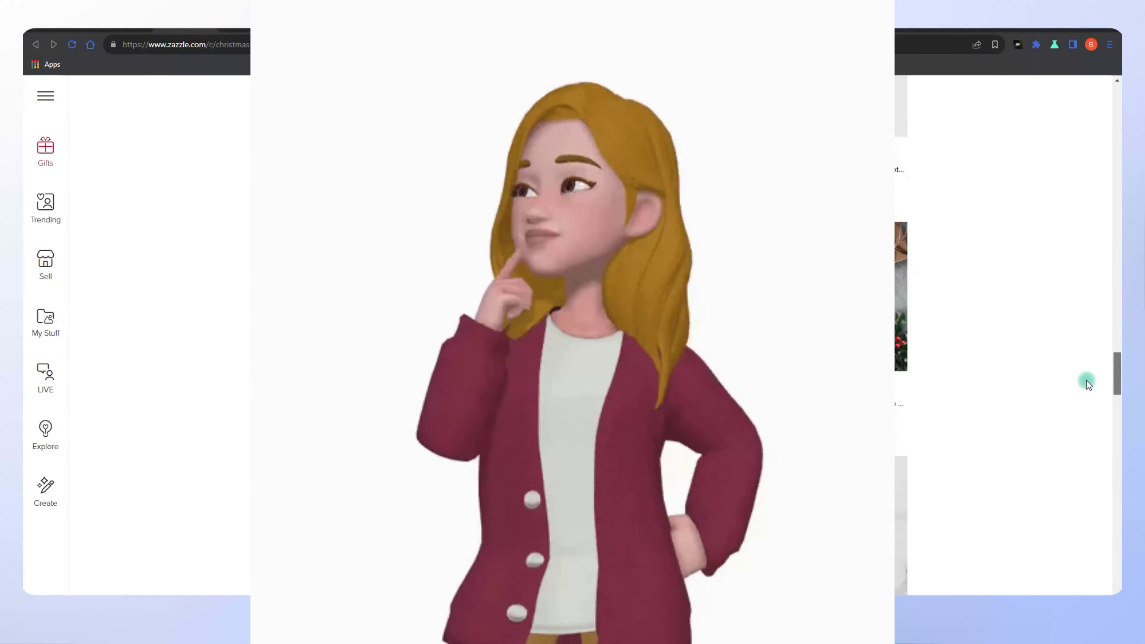
pyautogui.scroll(-4, 1088, 402)
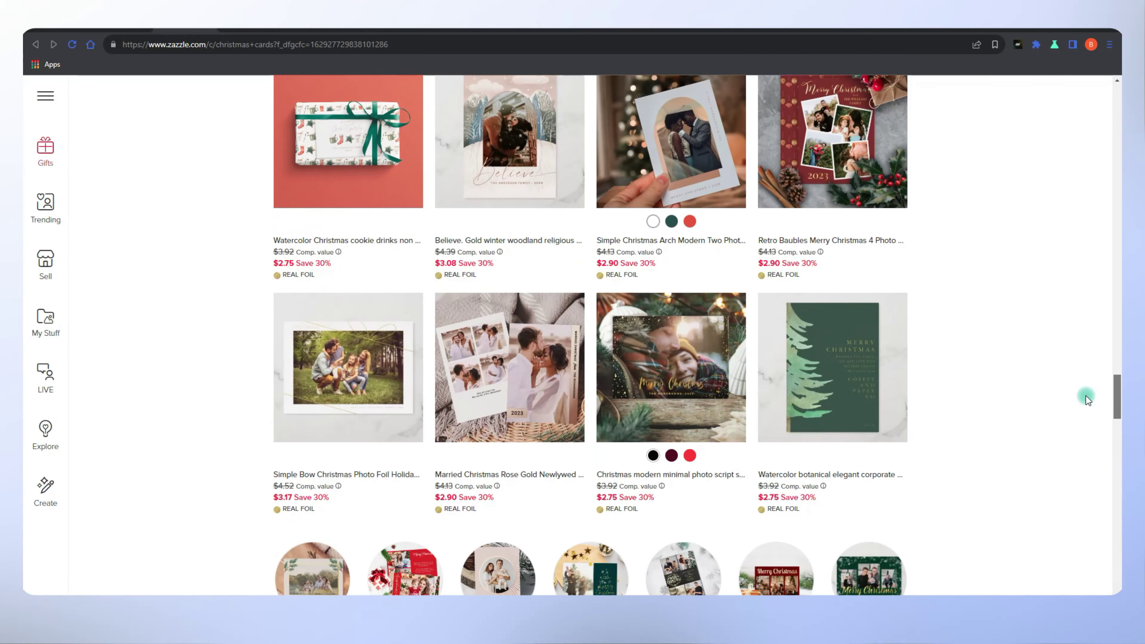
pyautogui.scroll(-1, 1088, 414)
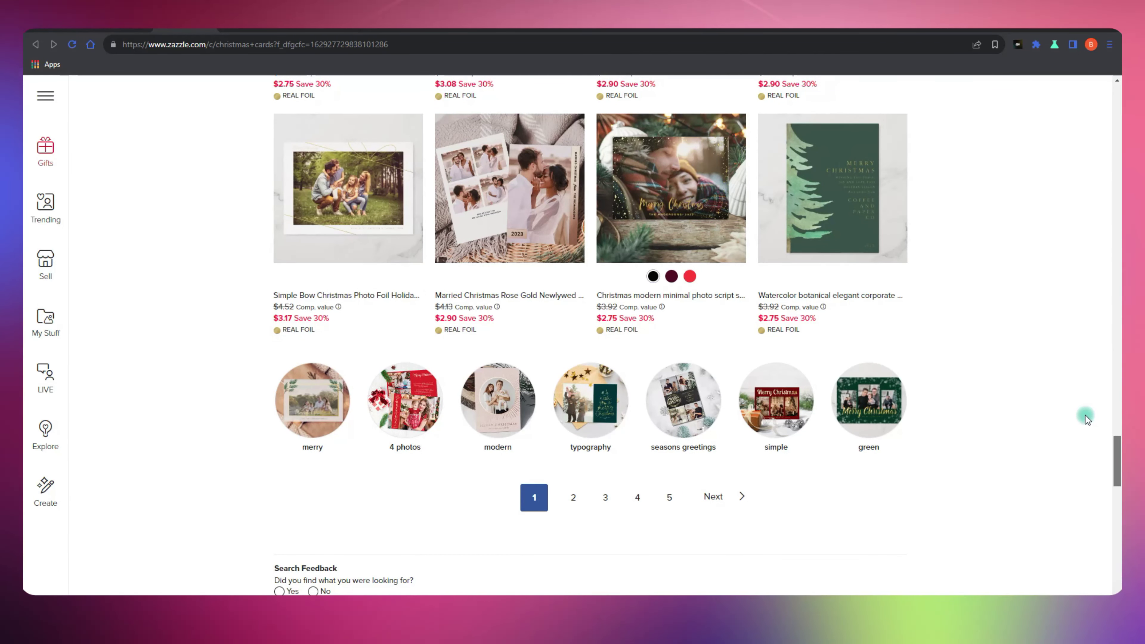
pyautogui.scroll(5, 1087, 420)
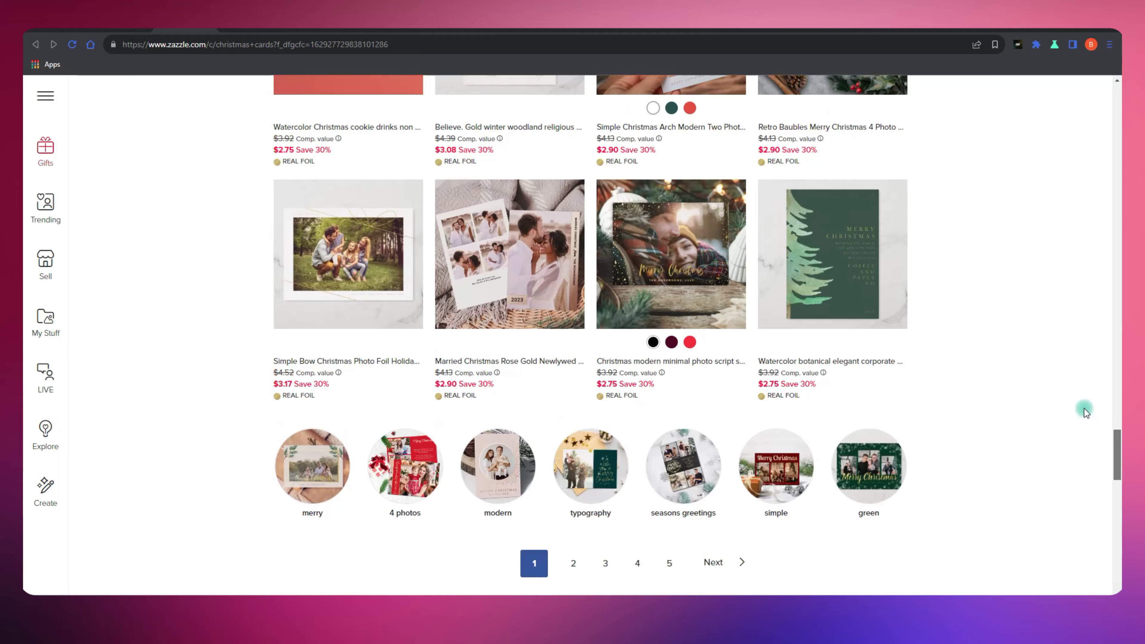
pyautogui.scroll(3, 1088, 397)
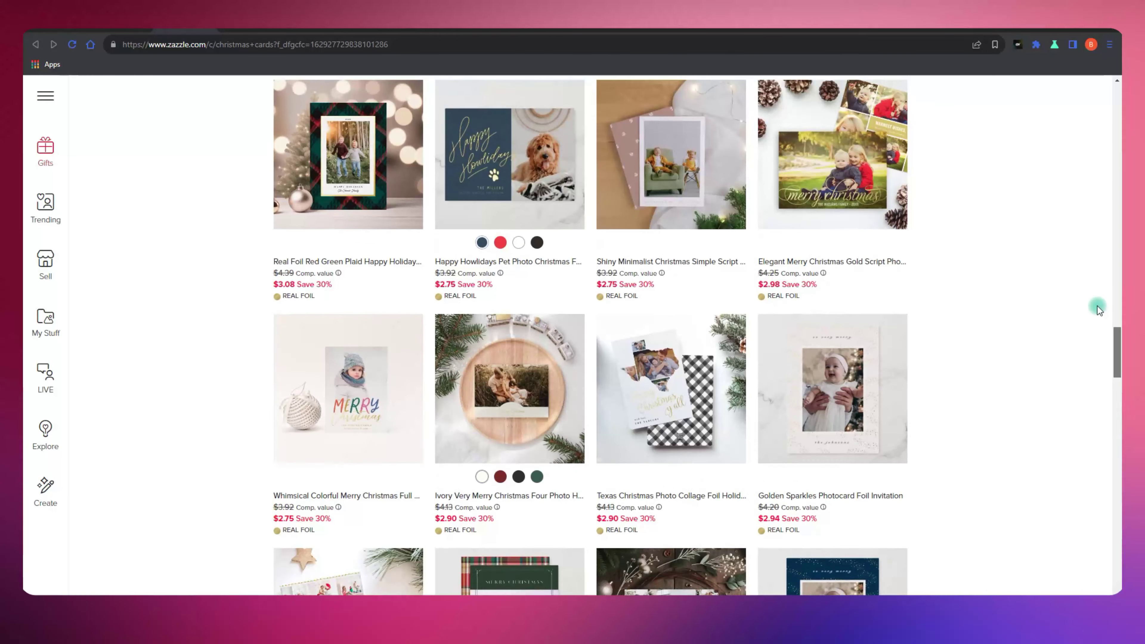
pyautogui.scroll(10, 1097, 288)
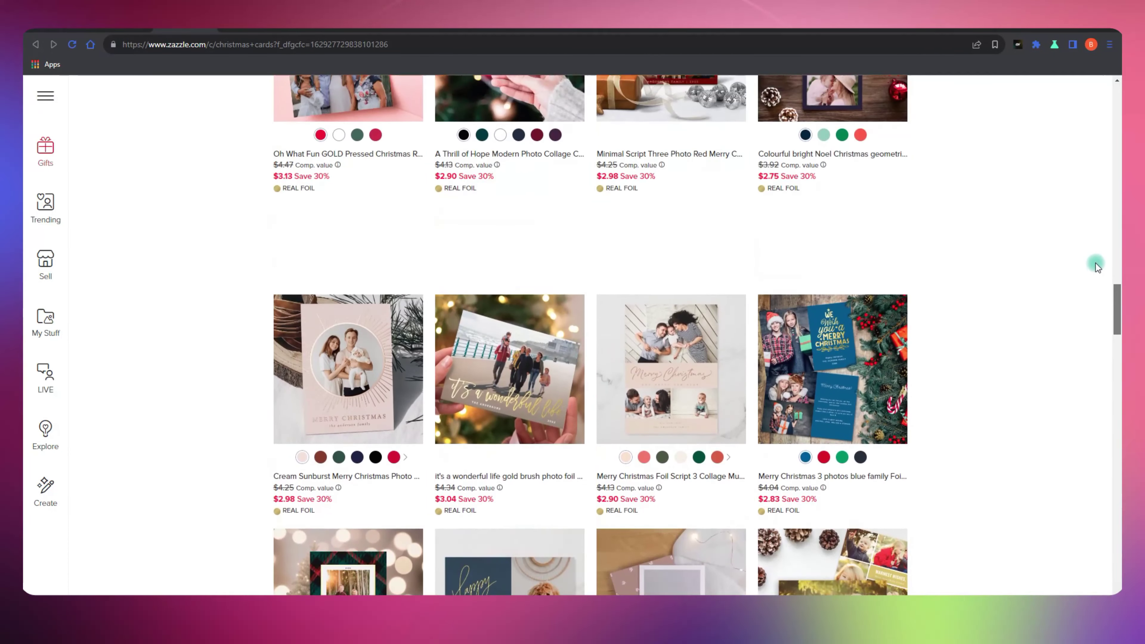
pyautogui.scroll(15, 1097, 244)
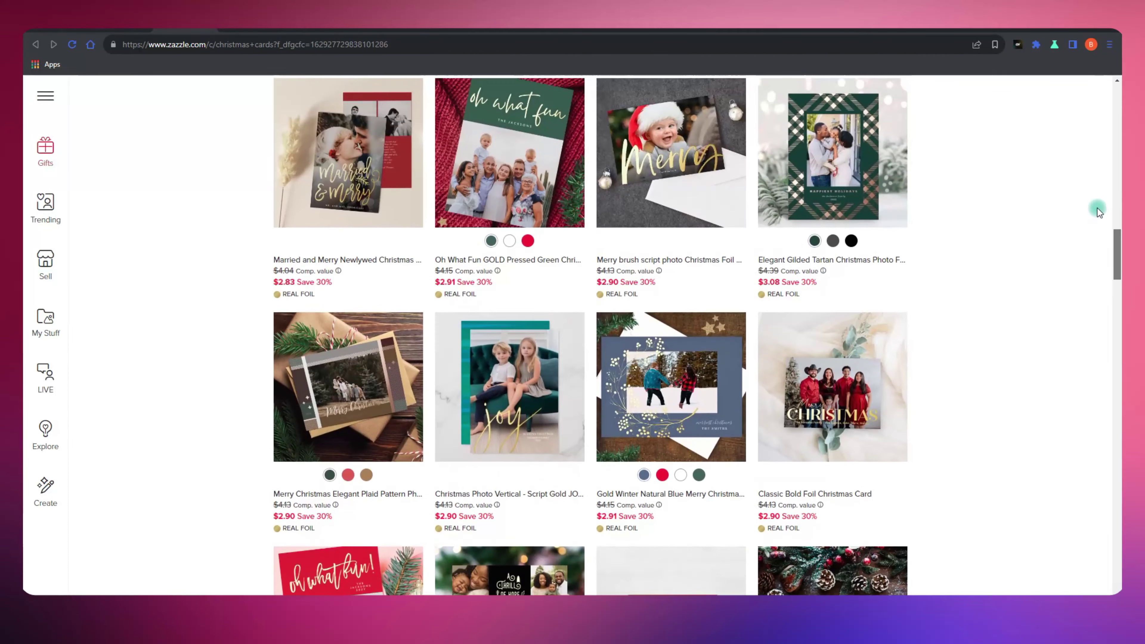
pyautogui.scroll(5, 1102, 185)
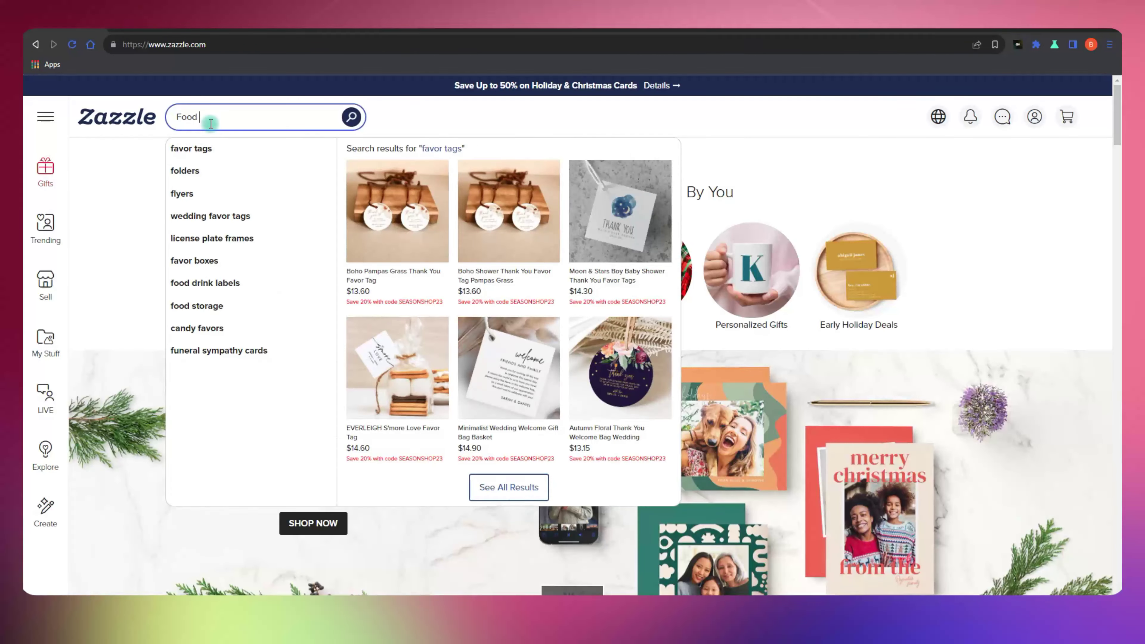
# Extend the search text from 'Food' to 'Food Labels'
pyautogui.write('Labels')
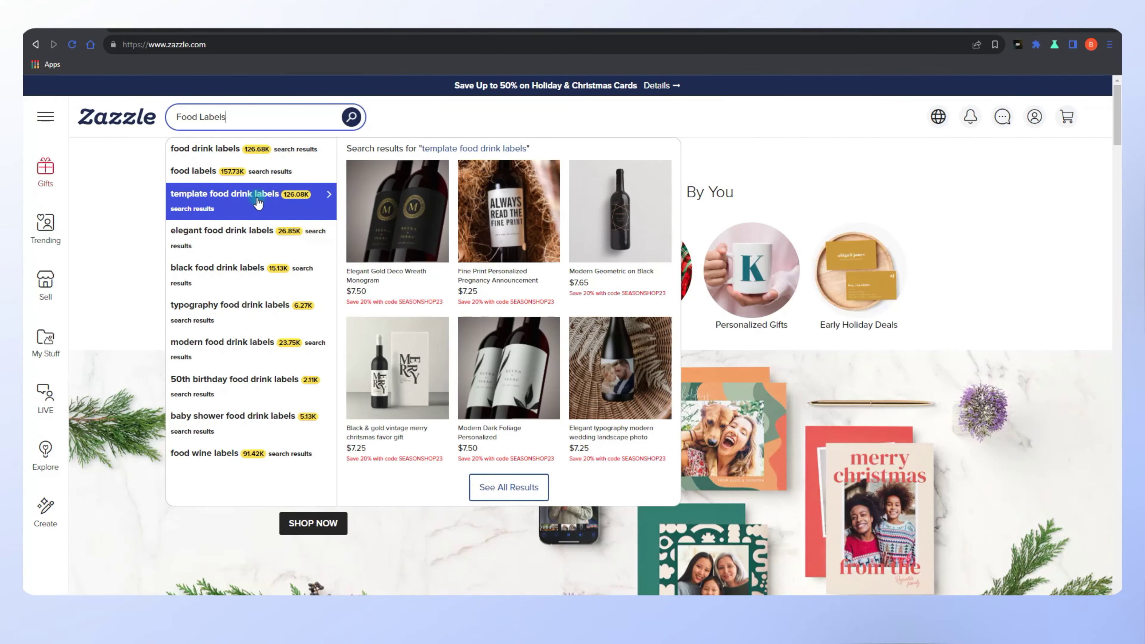
# Search 'elegant food drink labels', load its Lyn Analytics data, and select the 3.03M results figure
pyautogui.click(259, 235)
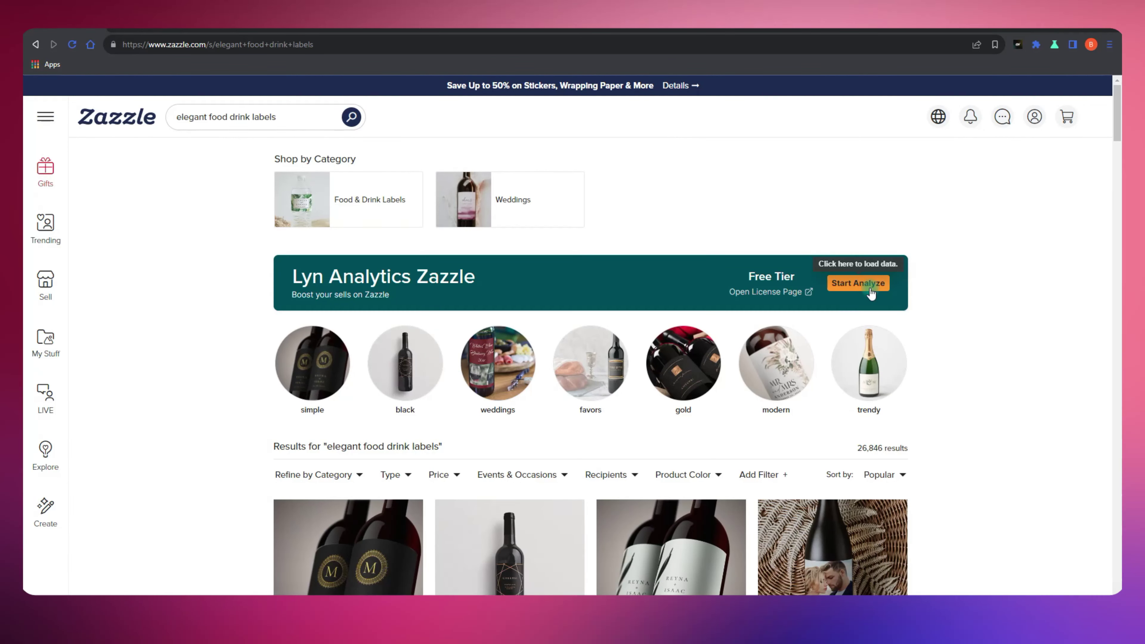
pyautogui.click(907, 276)
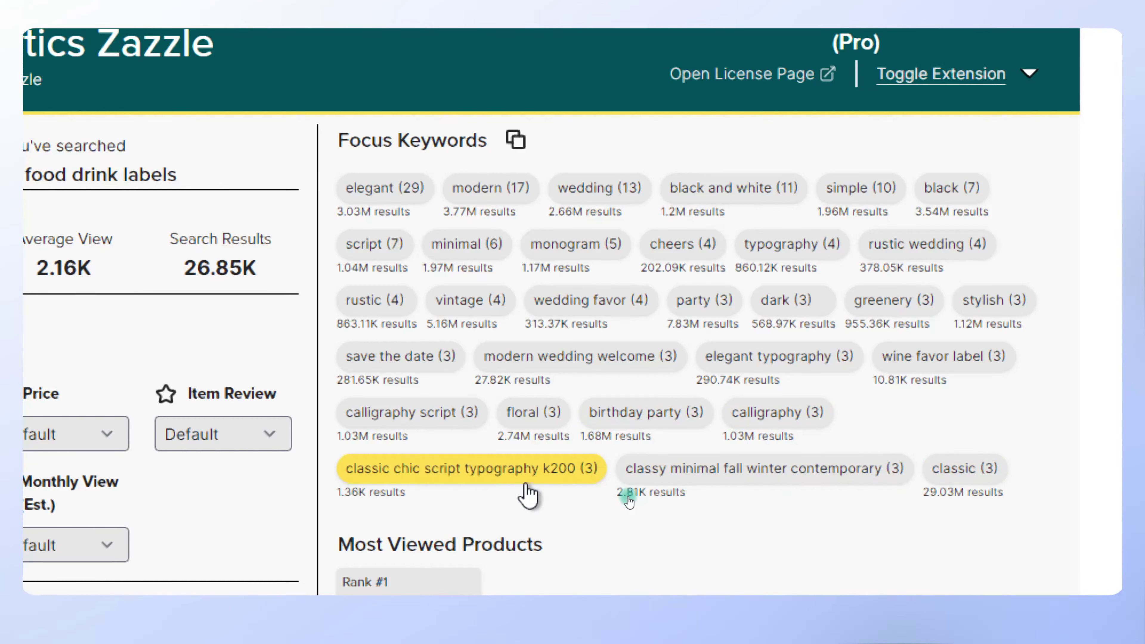
pyautogui.moveTo(338, 212); pyautogui.dragTo(686, 212)
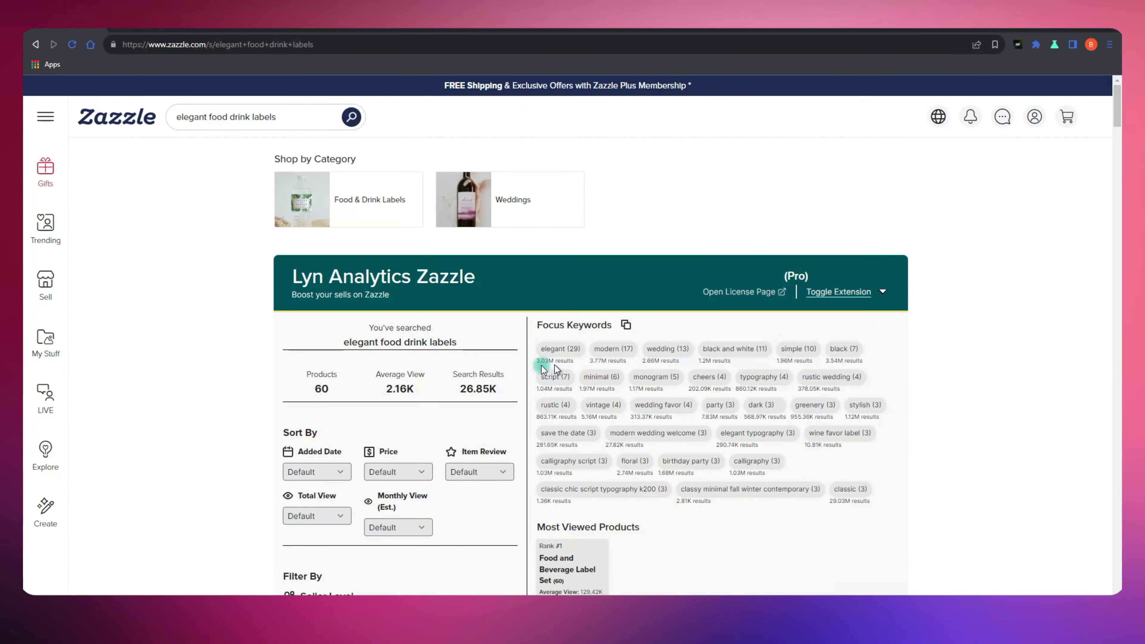
# Scroll through the 26,846 results sorted by Monthly View (Est.) descending
pyautogui.scroll(-10, 556, 370)
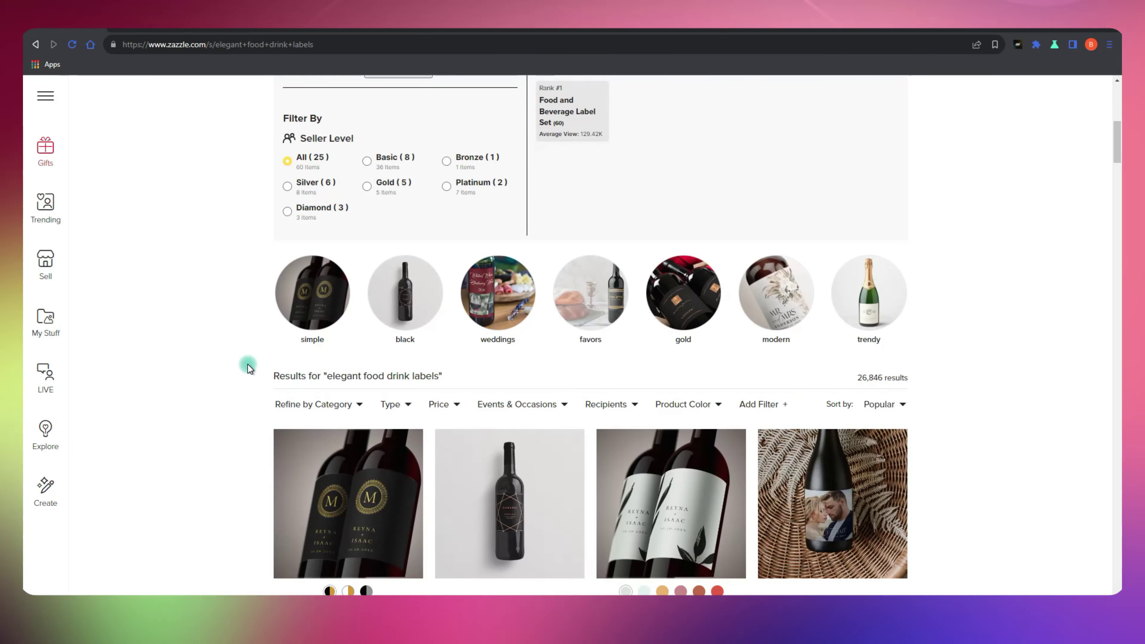
pyautogui.scroll(-5, 248, 368)
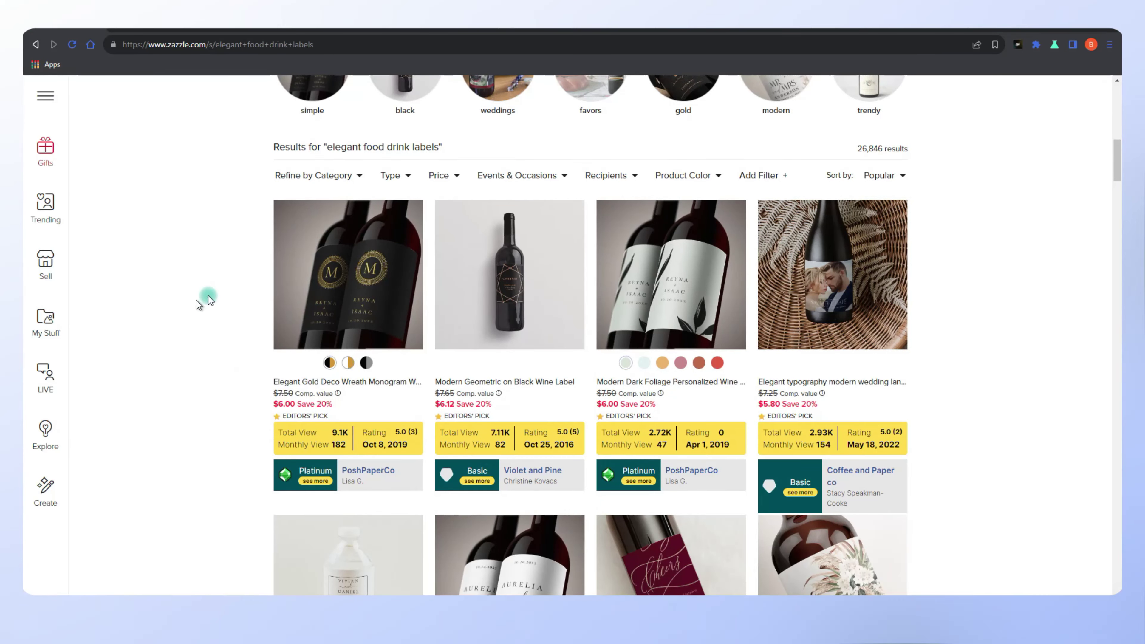
pyautogui.scroll(-7, 929, 459)
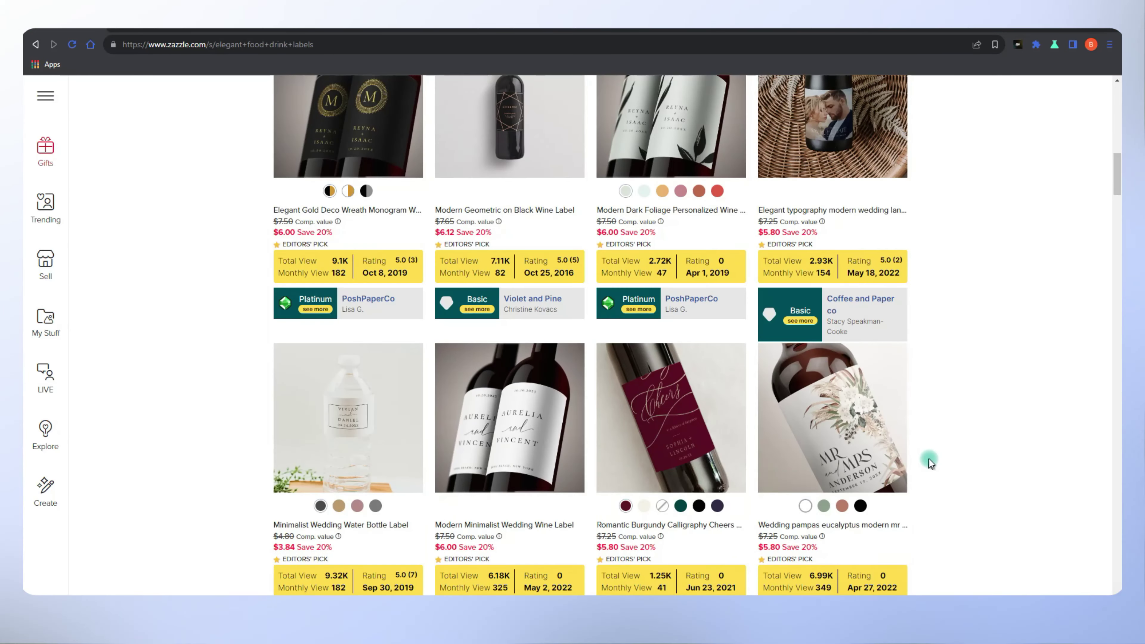
pyautogui.scroll(-4, 933, 459)
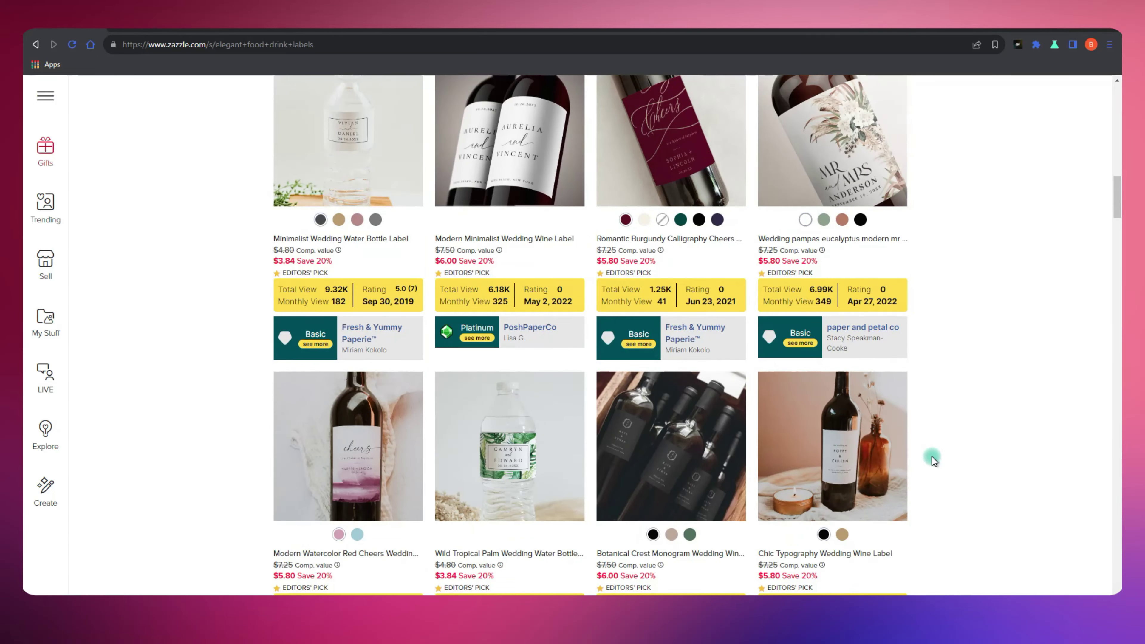
pyautogui.scroll(4, 933, 459)
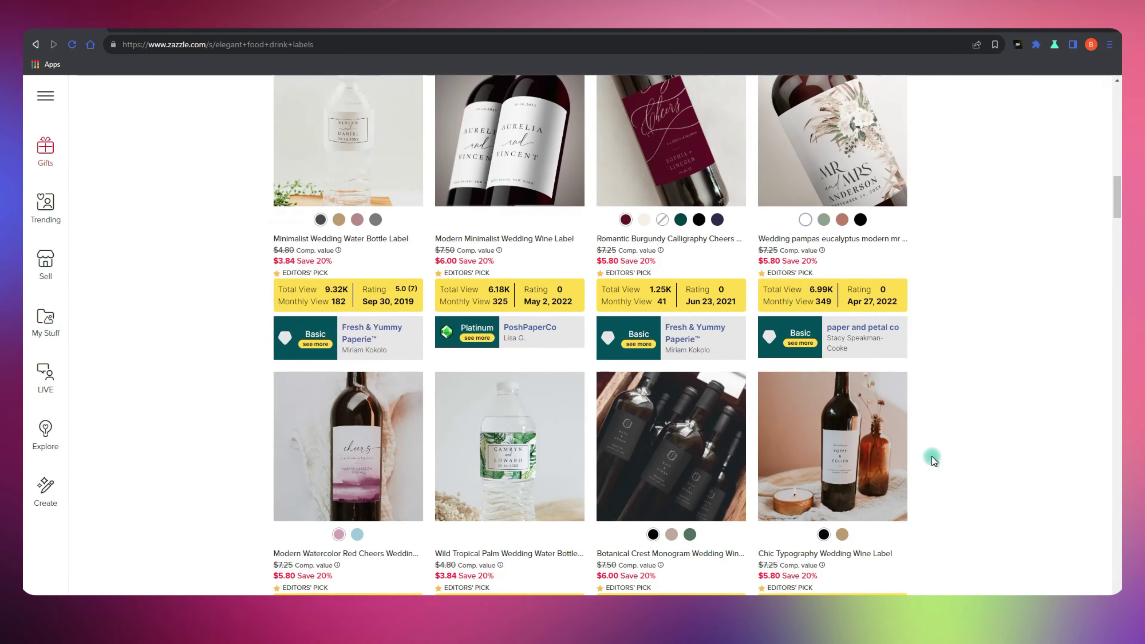
pyautogui.scroll(16, 933, 460)
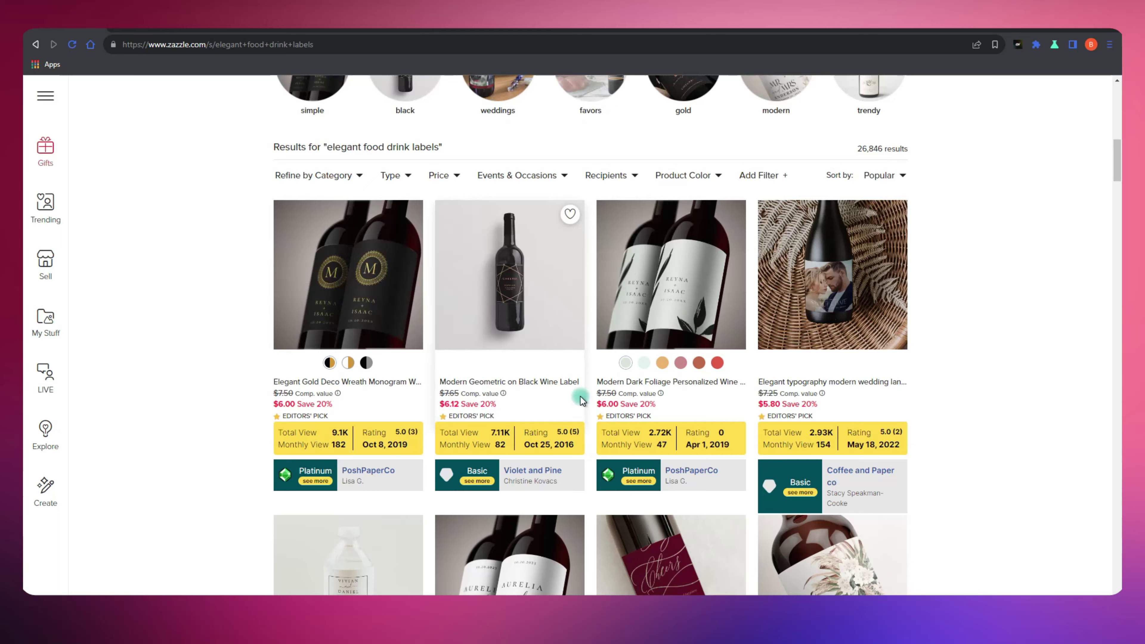
pyautogui.scroll(1, 359, 414)
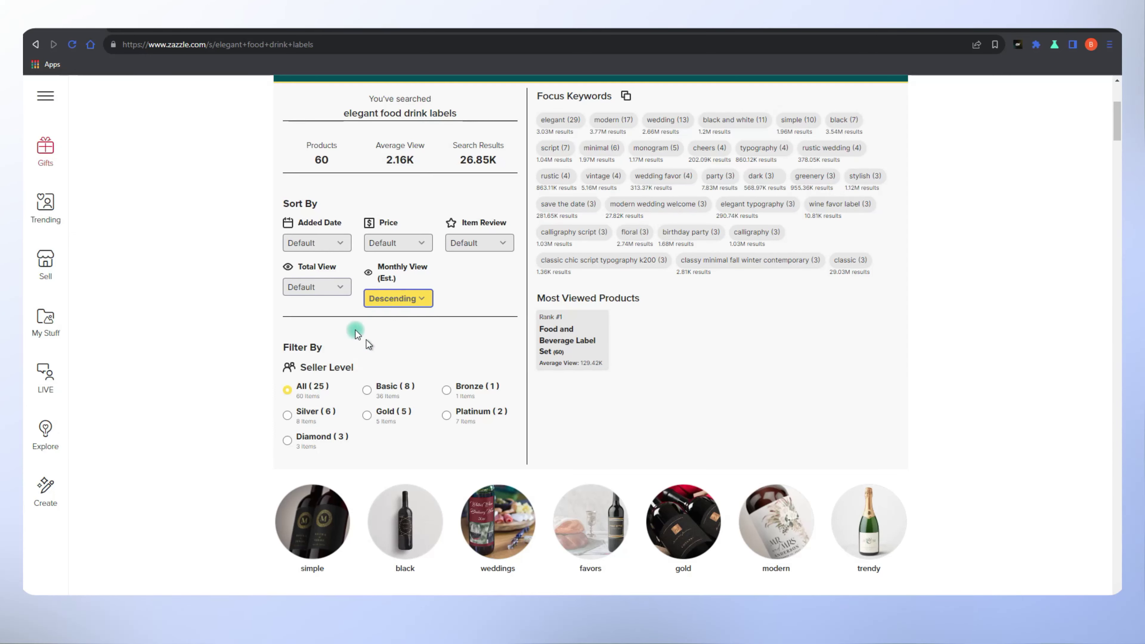
# Scroll the Diamond-seller results grid, reviewing per-listing analytics like the pampas eucalyptus label's 349 monthly views
pyautogui.scroll(-7, 255, 309)
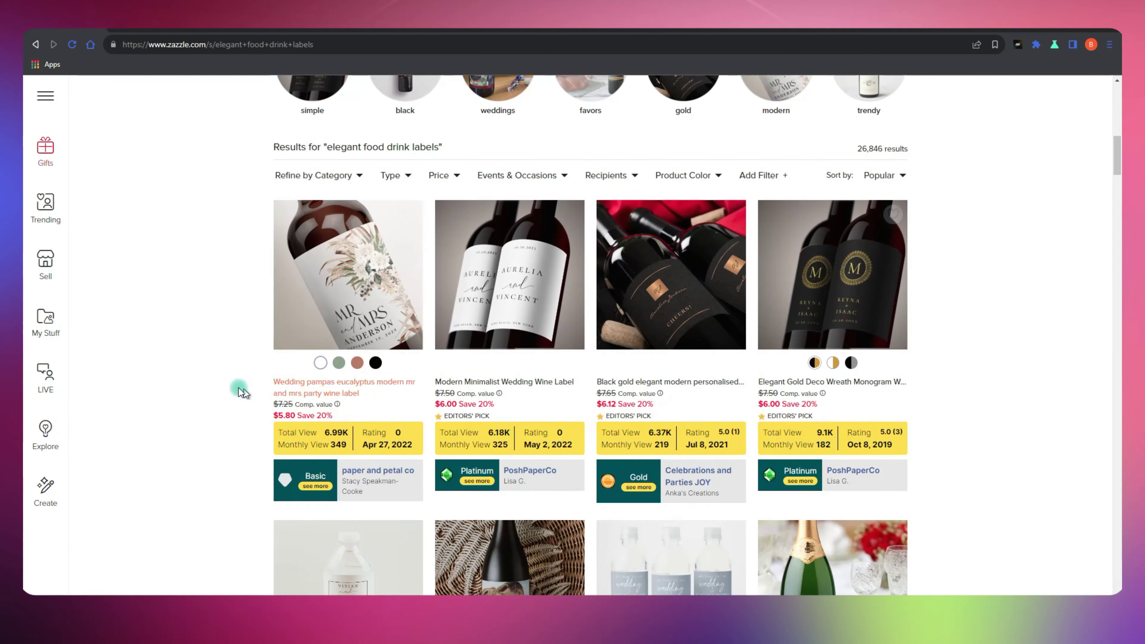
pyautogui.scroll(3, 210, 396)
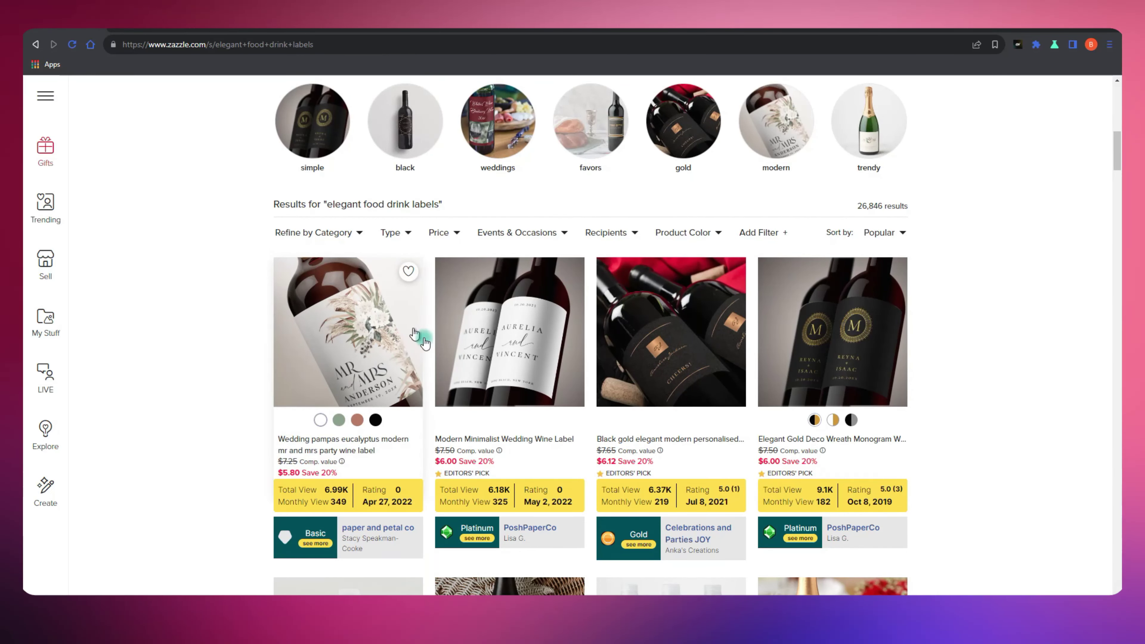
pyautogui.scroll(5, 304, 326)
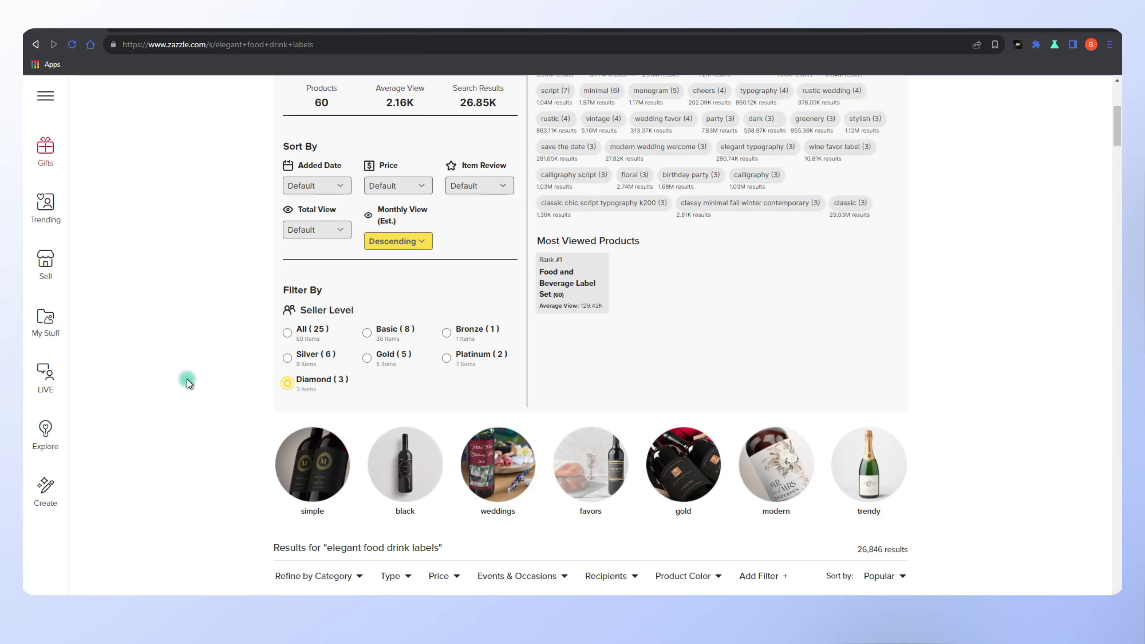
pyautogui.scroll(-7, 194, 381)
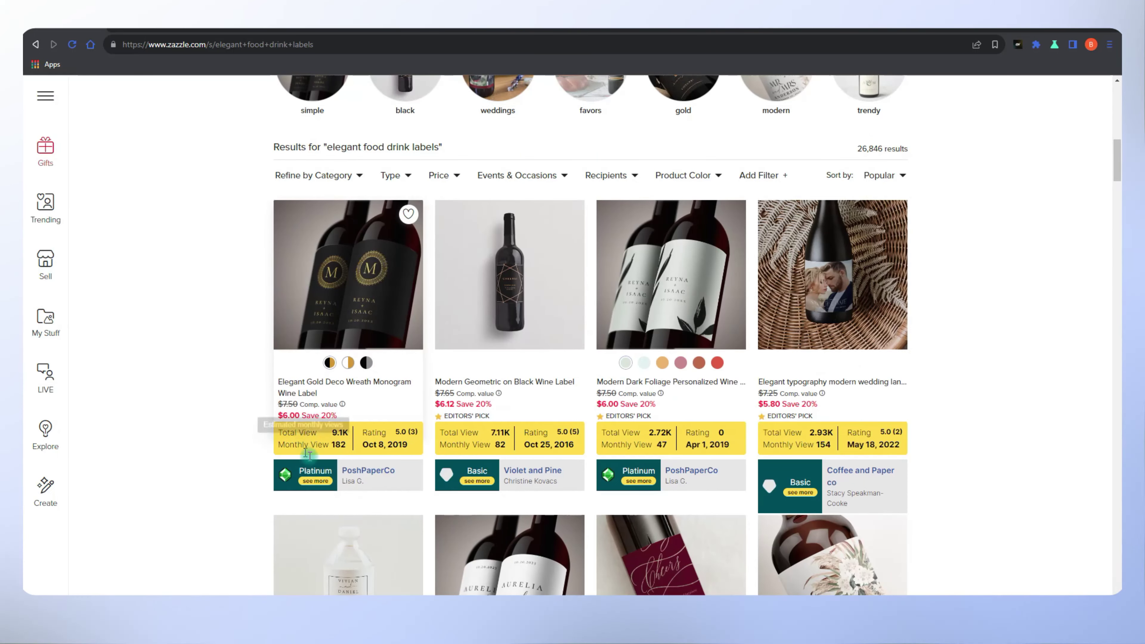
pyautogui.scroll(-5, 902, 458)
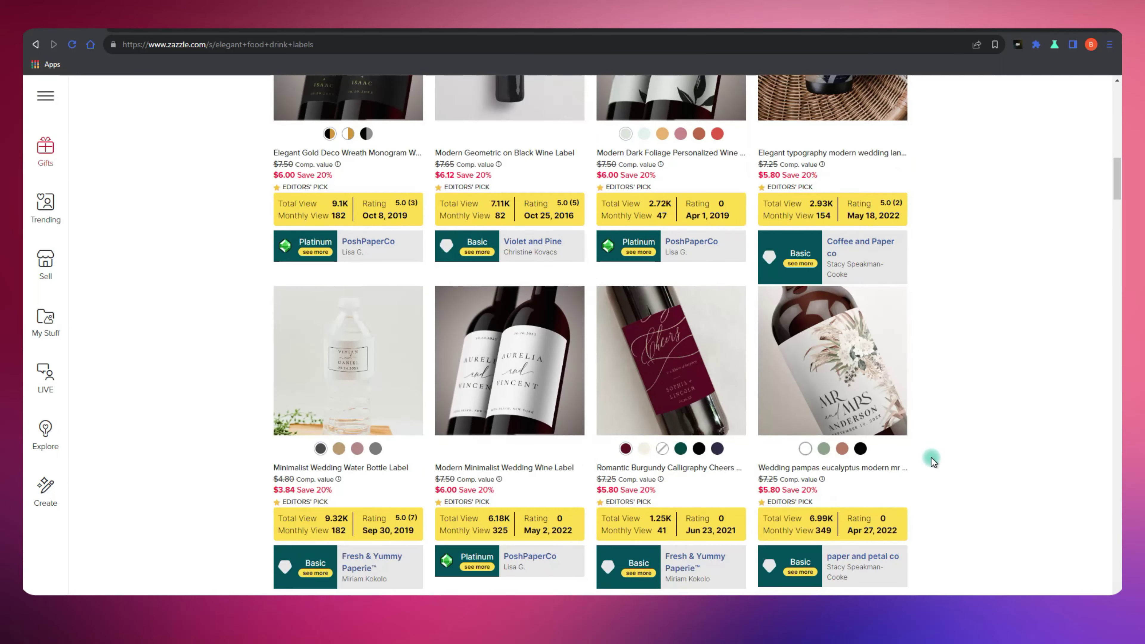
pyautogui.scroll(-4, 933, 459)
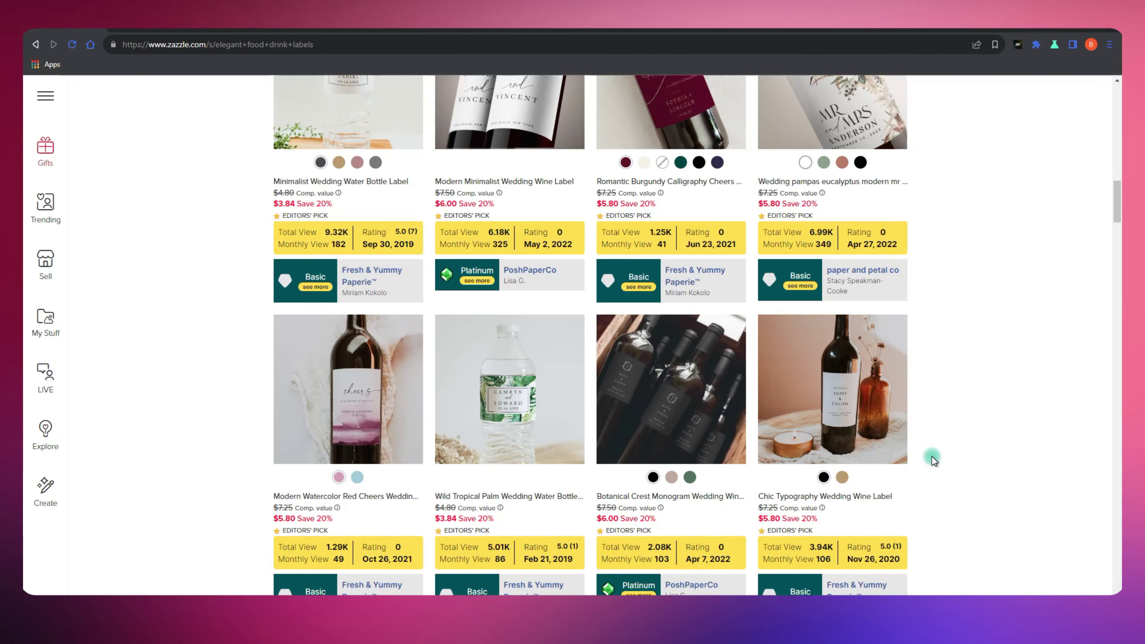
pyautogui.scroll(3, 933, 458)
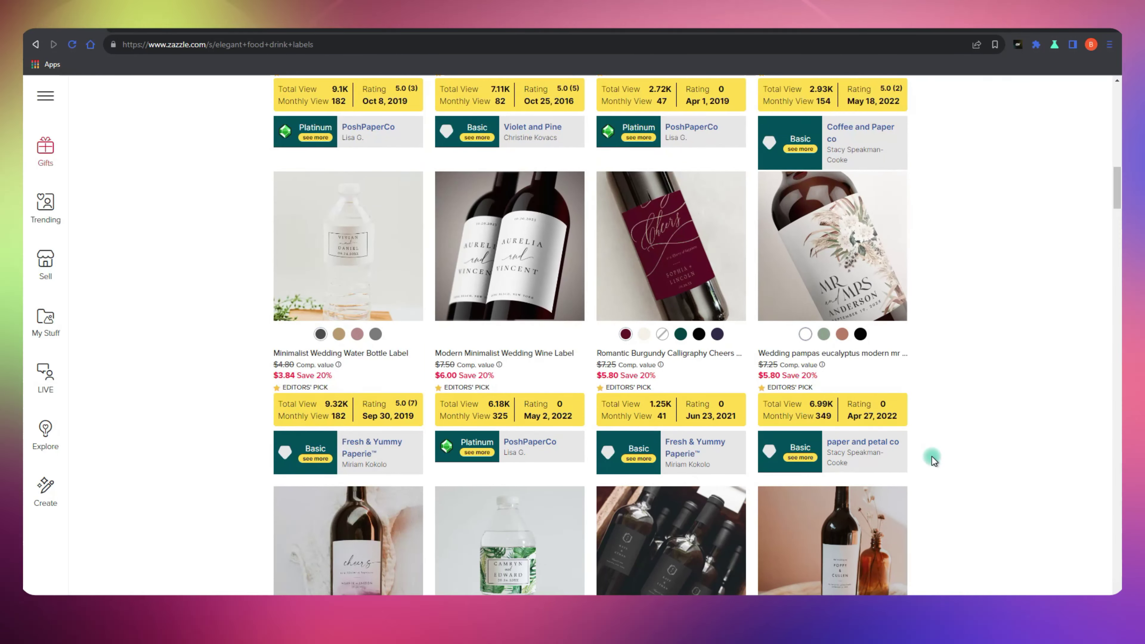
pyautogui.scroll(6, 276, 292)
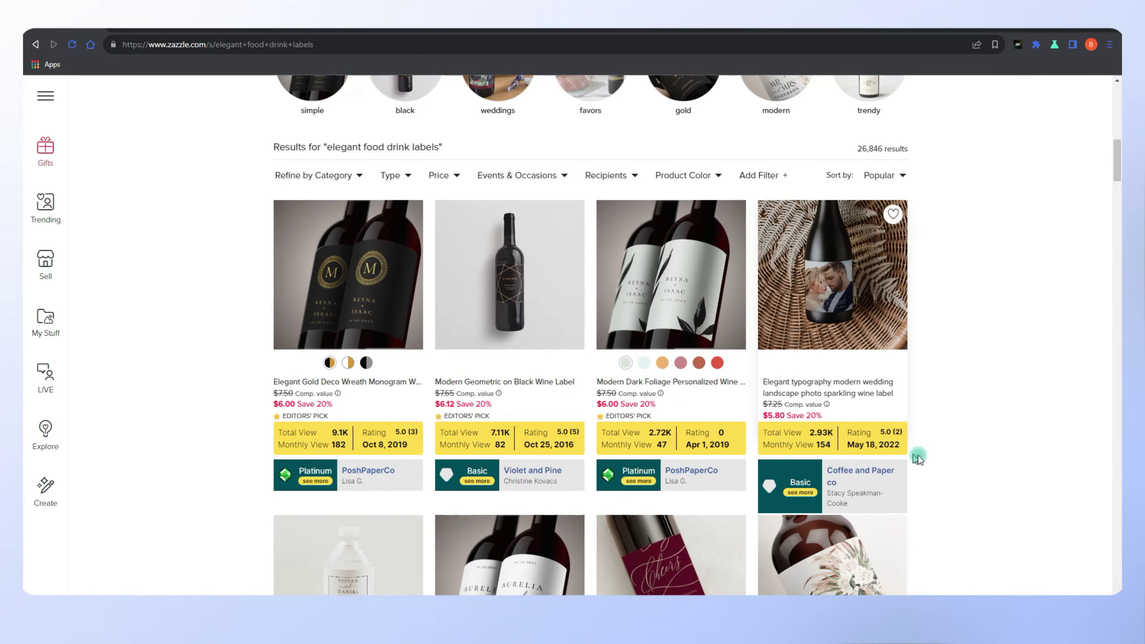
pyautogui.scroll(-7, 918, 458)
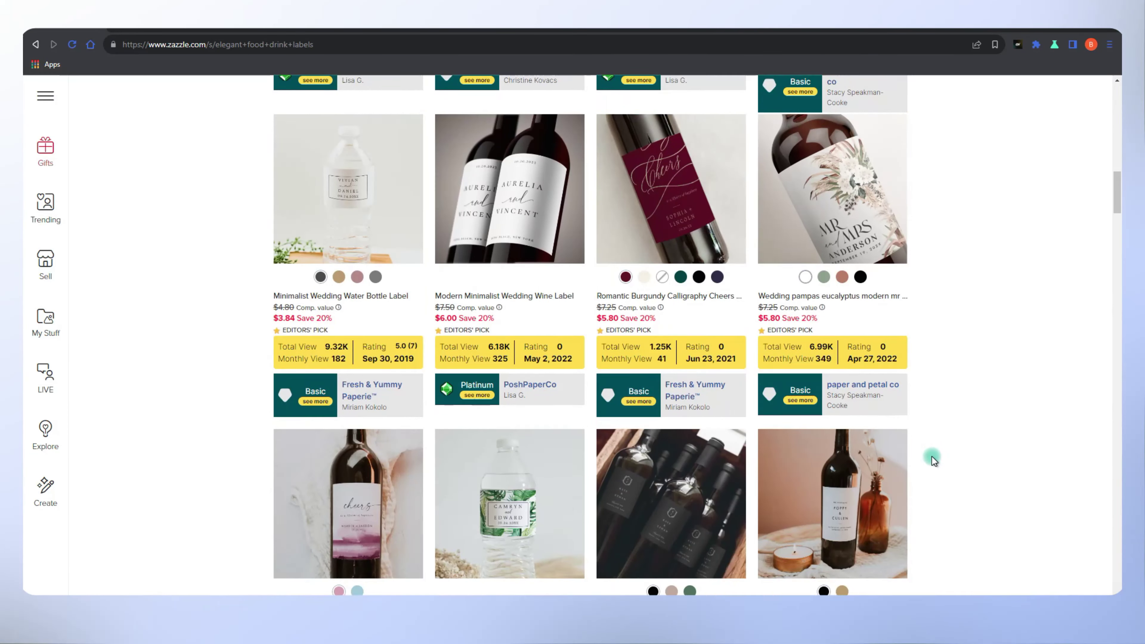
pyautogui.scroll(-2, 933, 459)
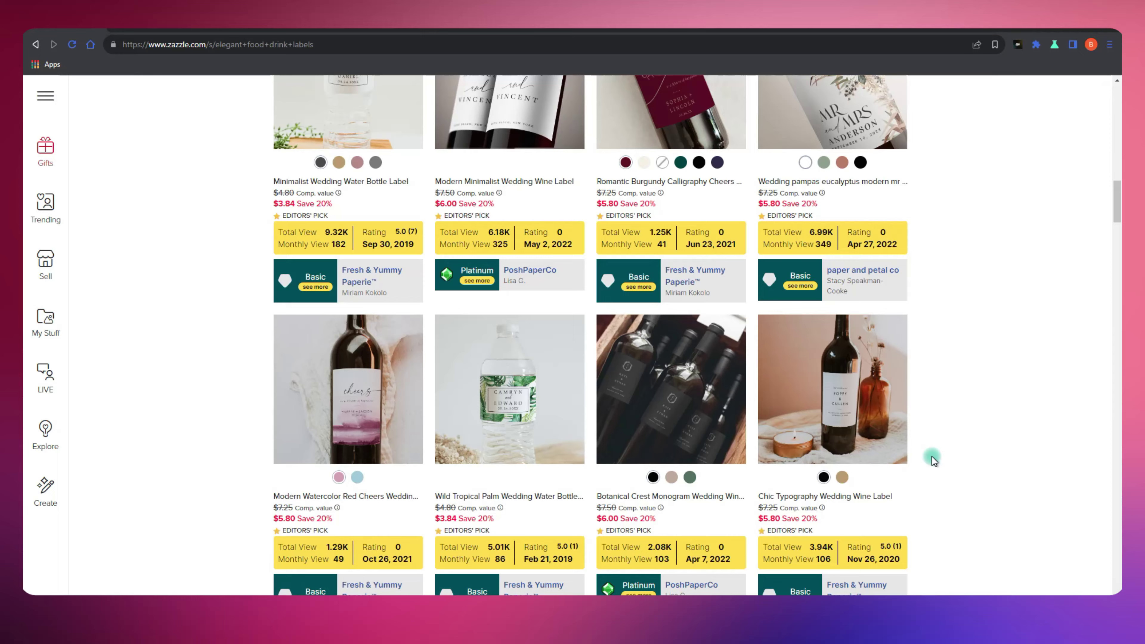
pyautogui.scroll(3, 933, 459)
pyautogui.scroll(1, 933, 459)
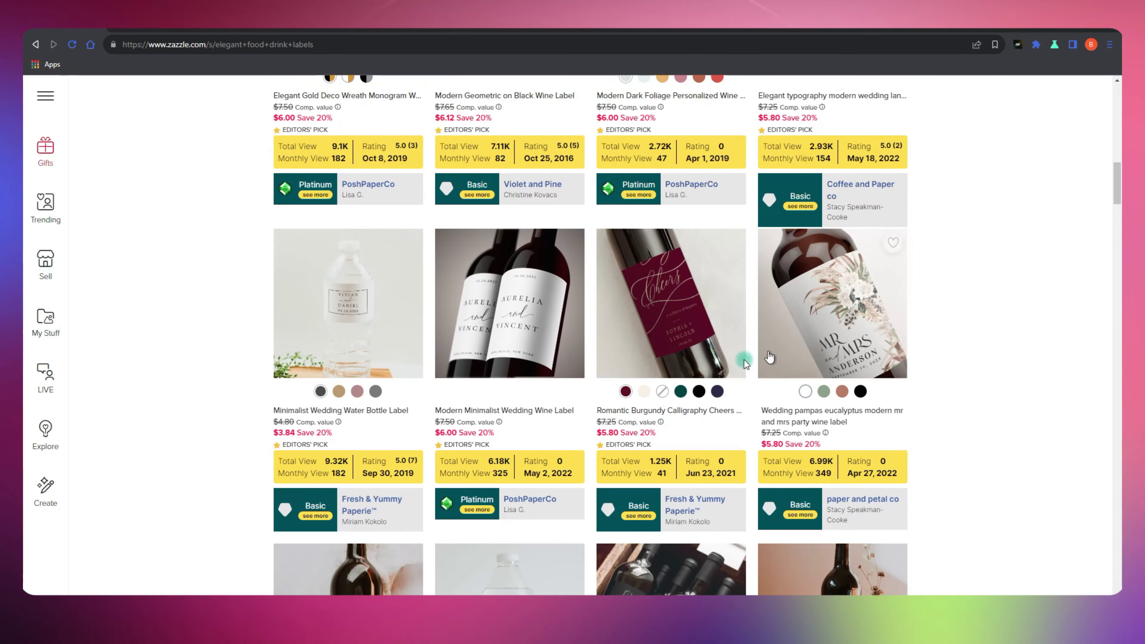
# View the Wedding pampas eucalyptus label's keywords, picking 'mr and mrs', then close the window
pyautogui.click(800, 515)
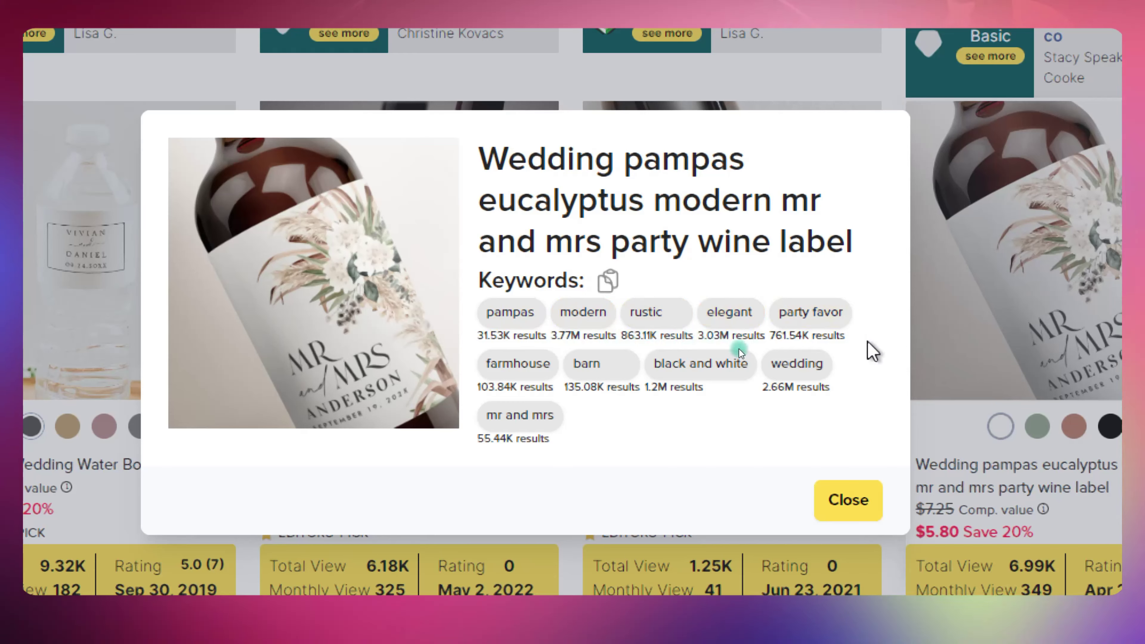
pyautogui.click(543, 421)
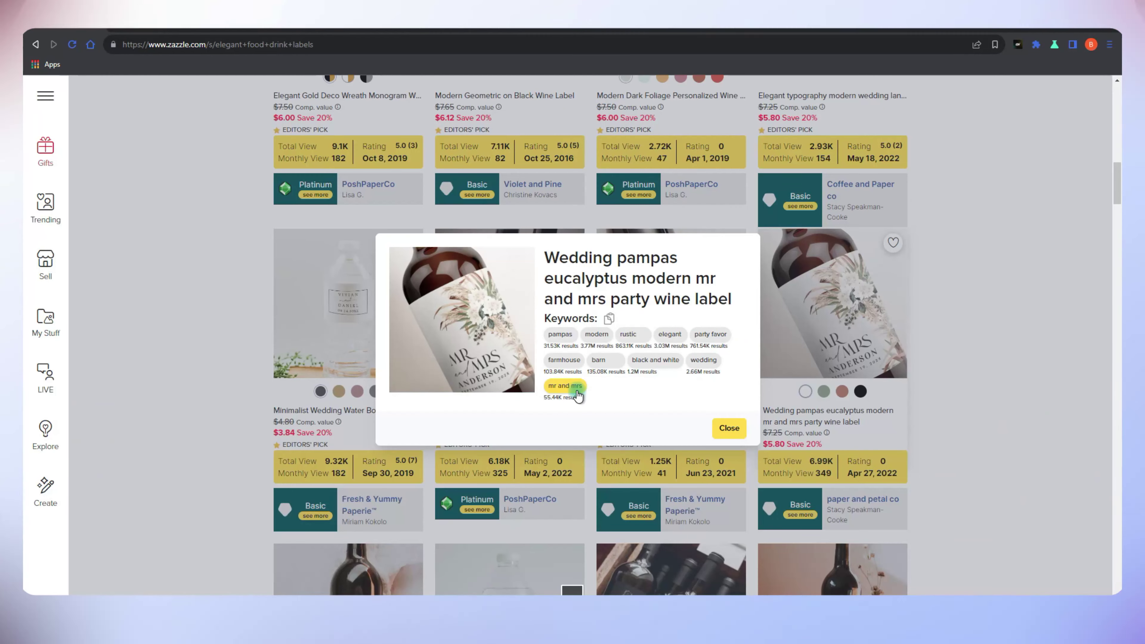
pyautogui.click(729, 428)
pyautogui.scroll(3, 525, 436)
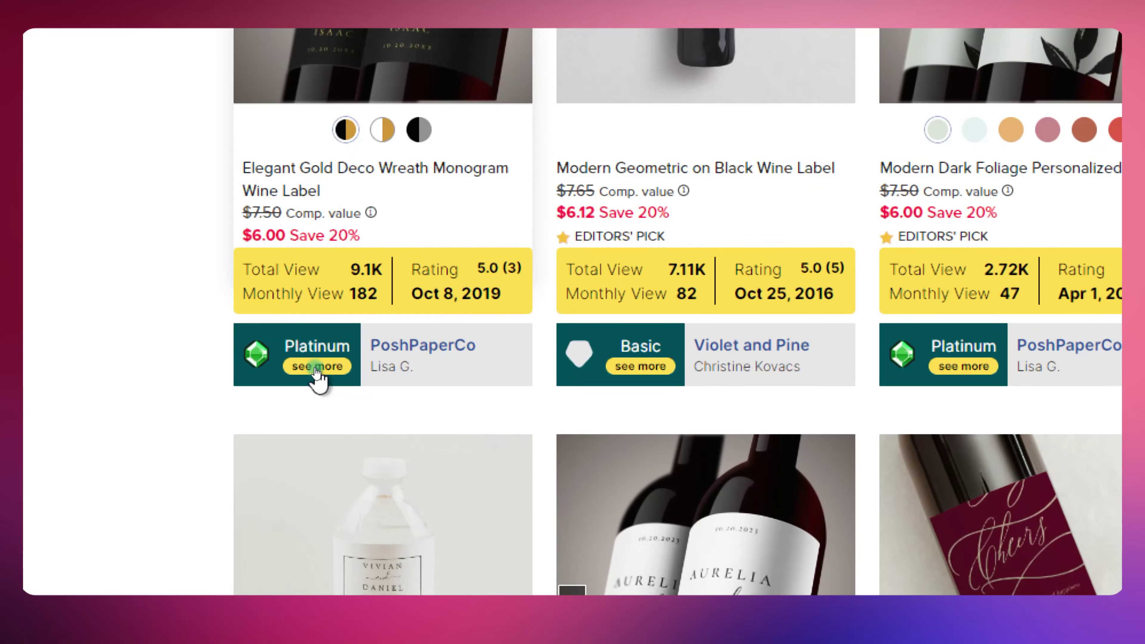
# Check the Gold Deco Wreath label, then copy the Gold and White Sparkling Wine Label's keywords
pyautogui.click(317, 373)
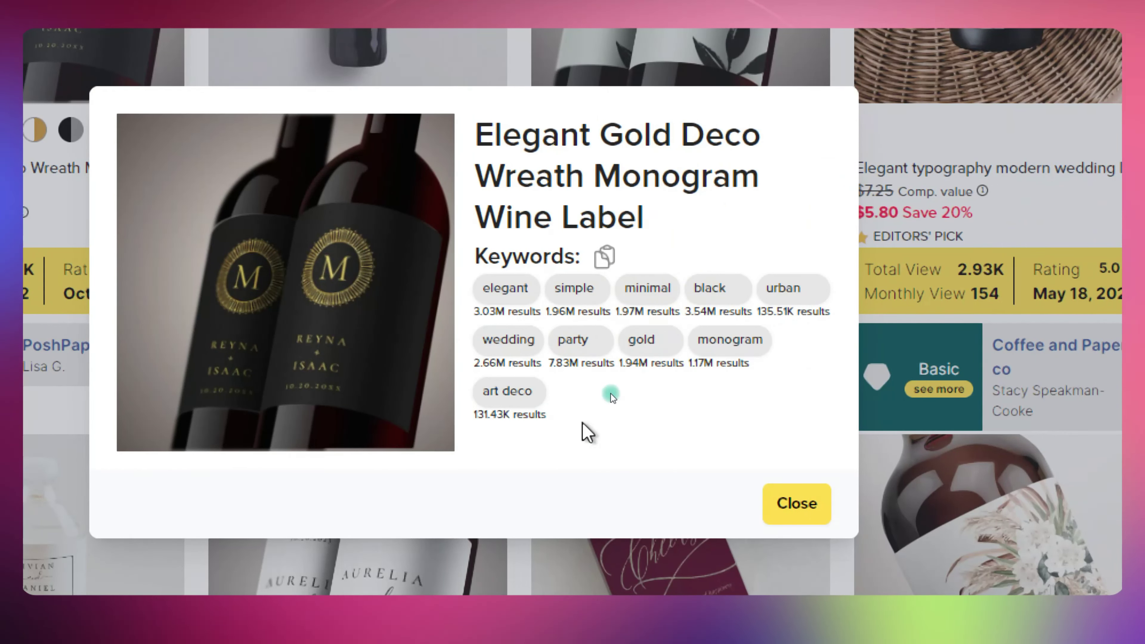
pyautogui.press('Escape')
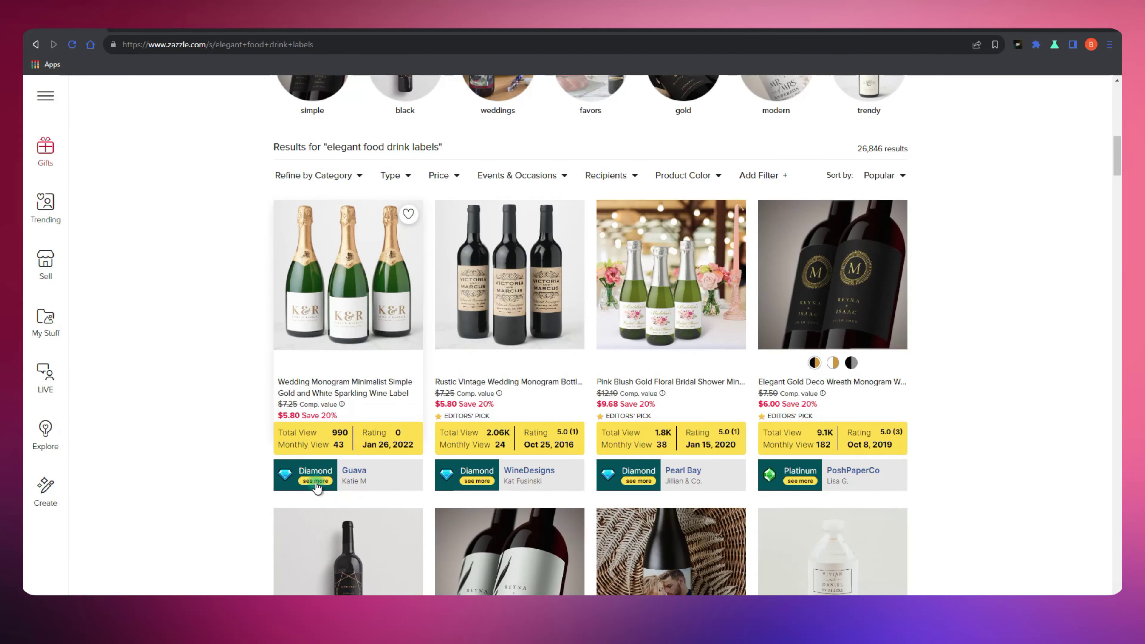
pyautogui.click(316, 482)
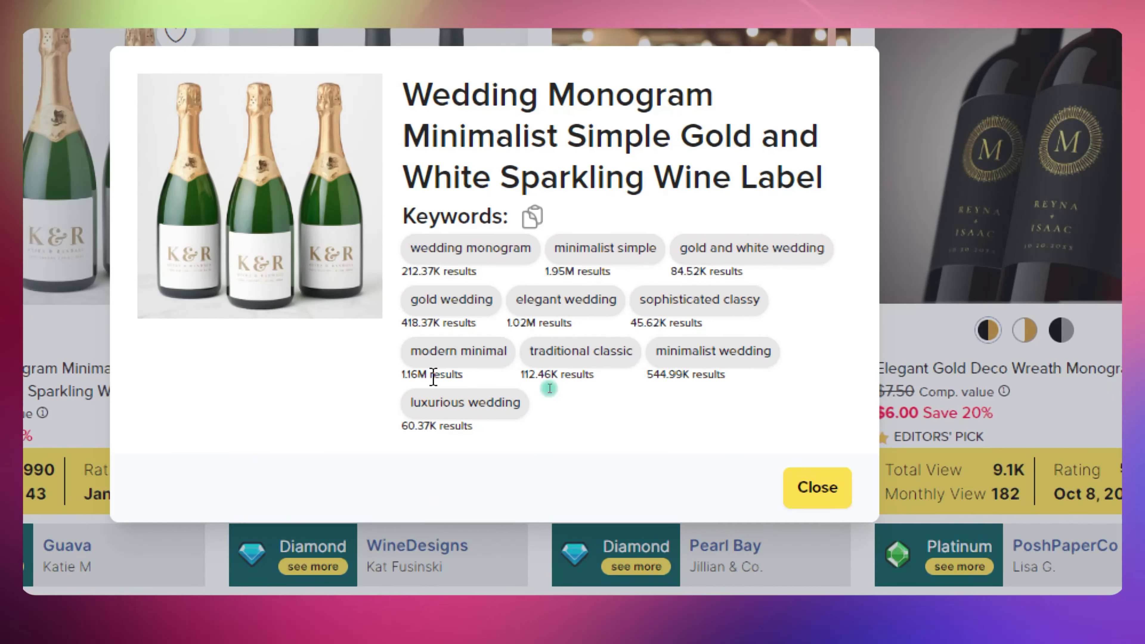
pyautogui.click(532, 217)
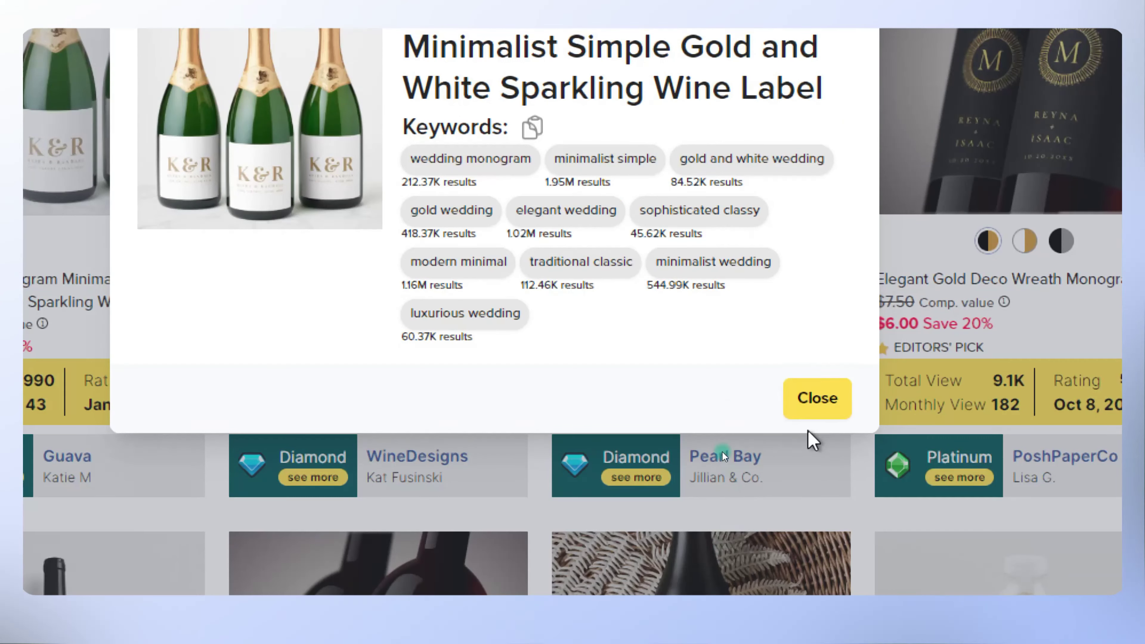
pyautogui.click(818, 488)
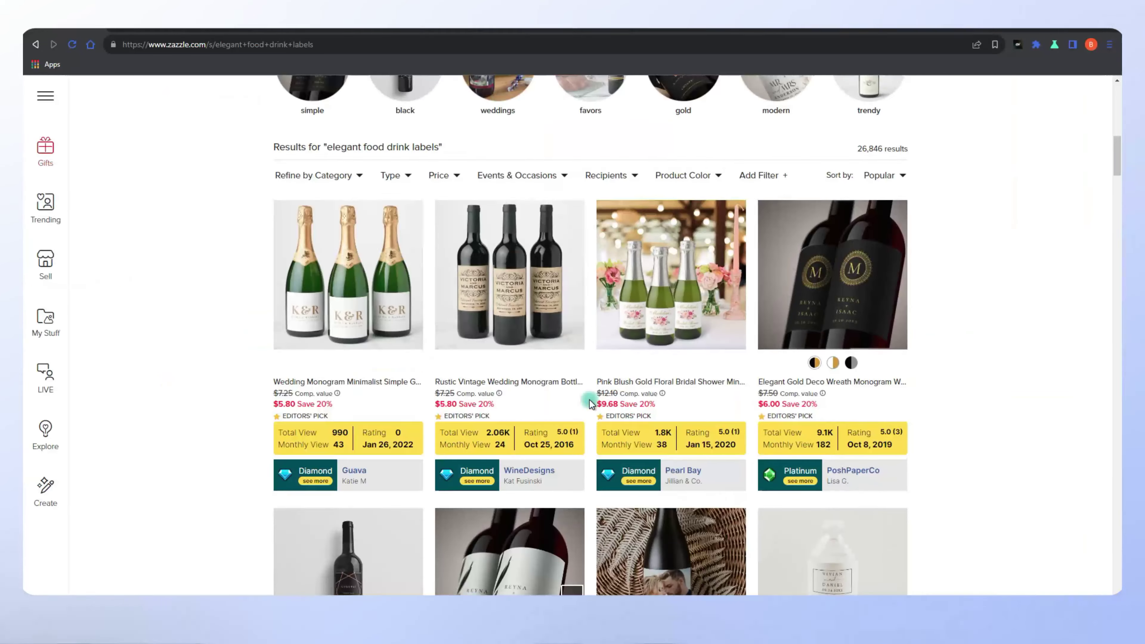
pyautogui.scroll(10, 586, 397)
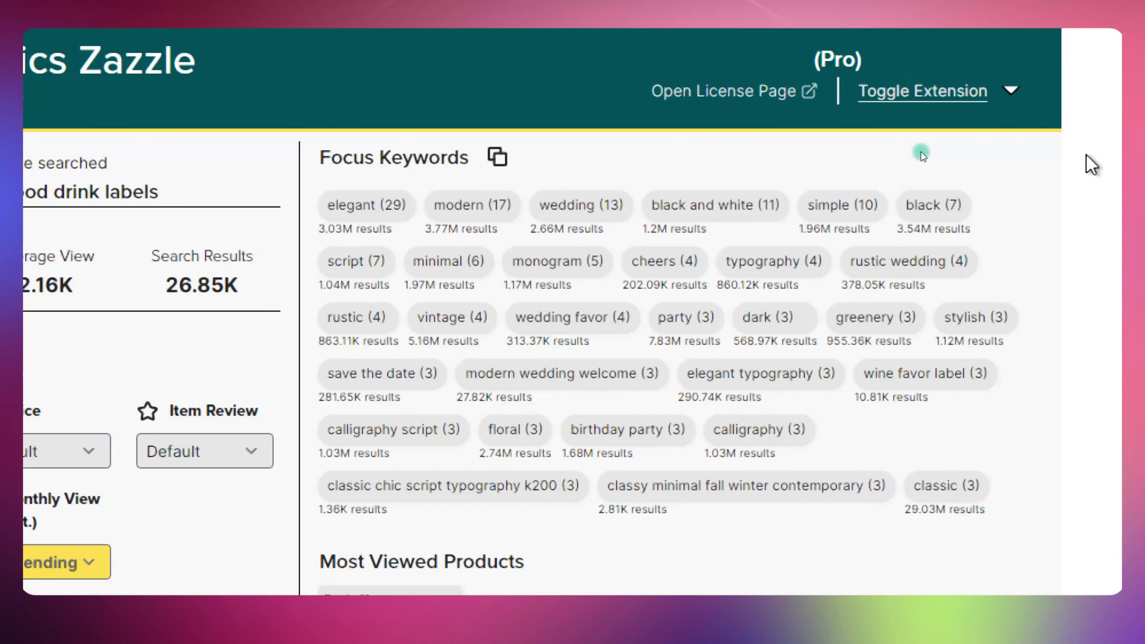
# Copy the Lyn Analytics Focus Keywords list, led by elegant (29) and modern (17)
pyautogui.click(496, 157)
pyautogui.scroll(-10, 822, 451)
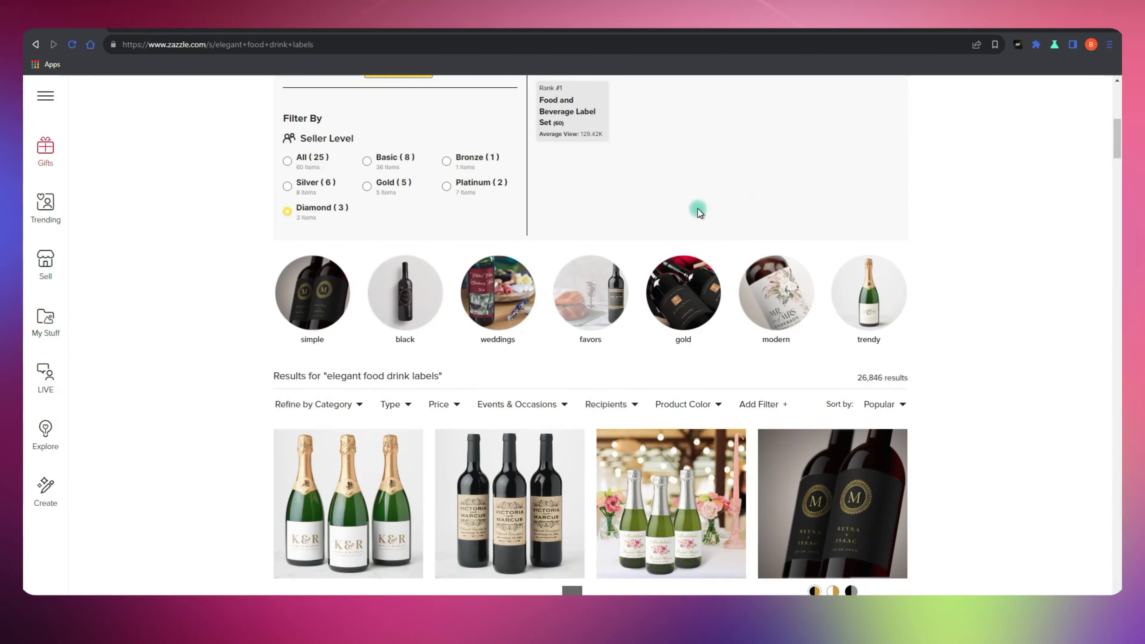
pyautogui.scroll(8, 741, 208)
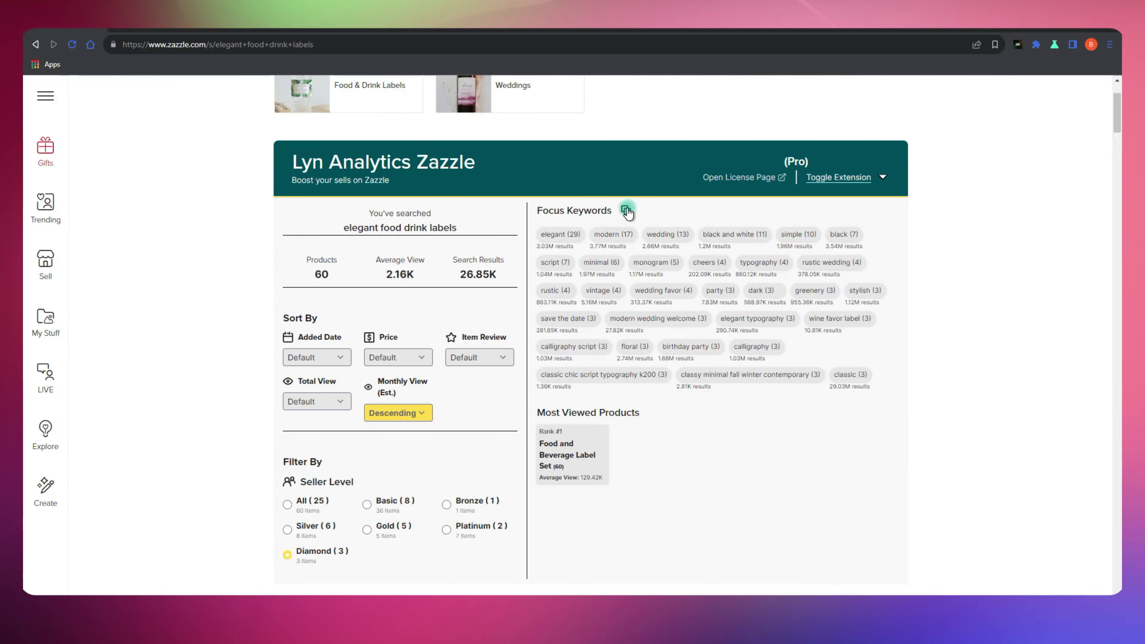
pyautogui.click(627, 211)
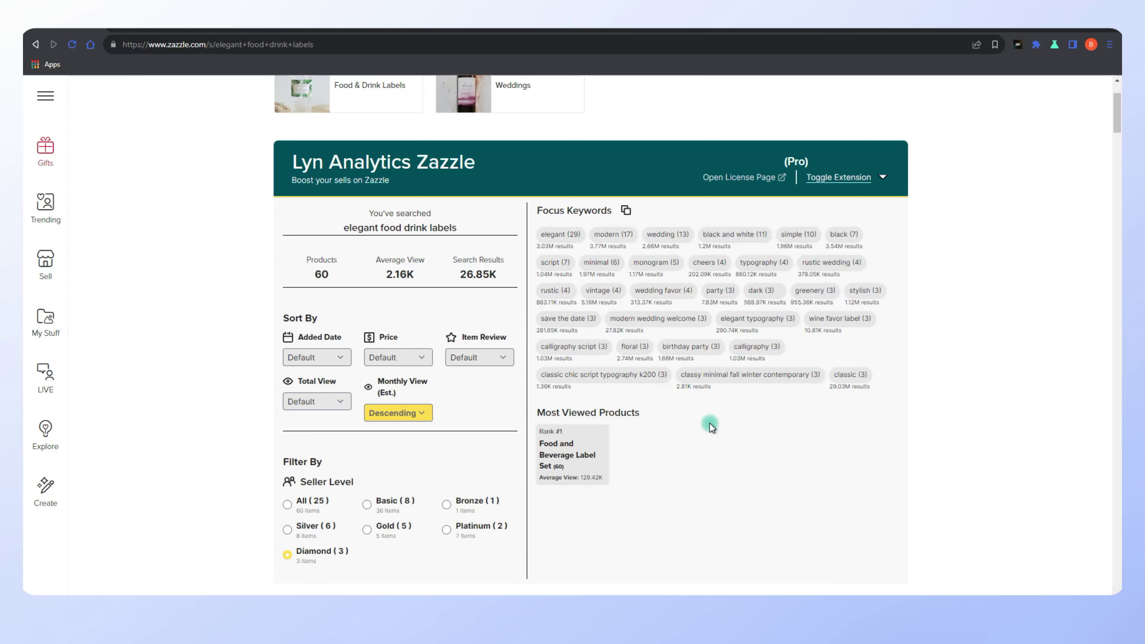